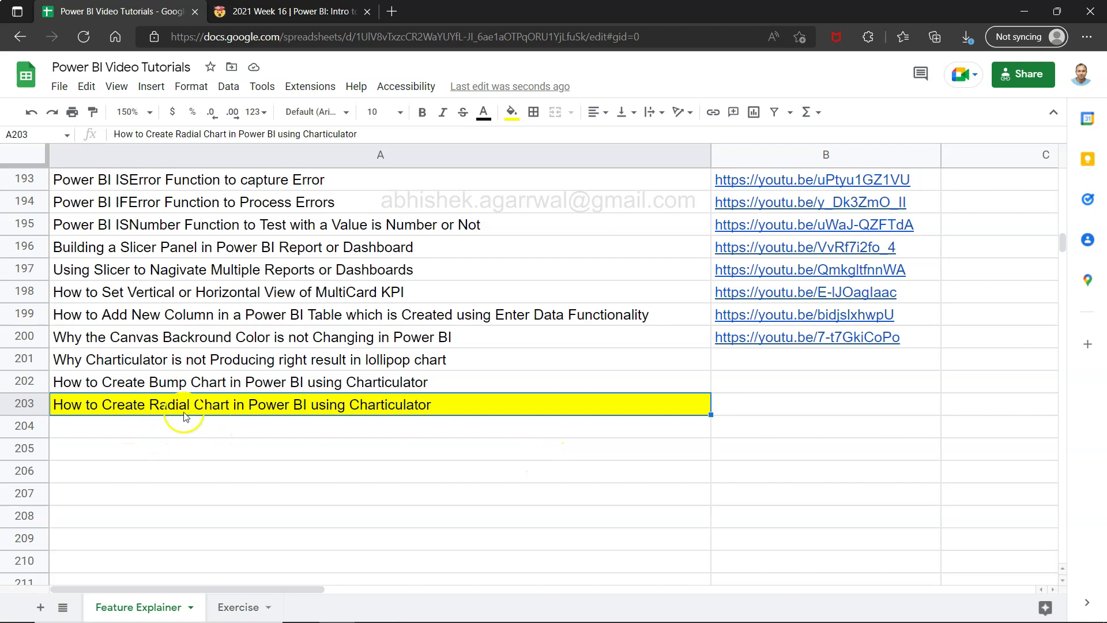
Switch from the Google Sheets tutorial list to the Power BI 'Charticulator Examples' report
click(275, 414)
click(360, 410)
key(alt+Tab)
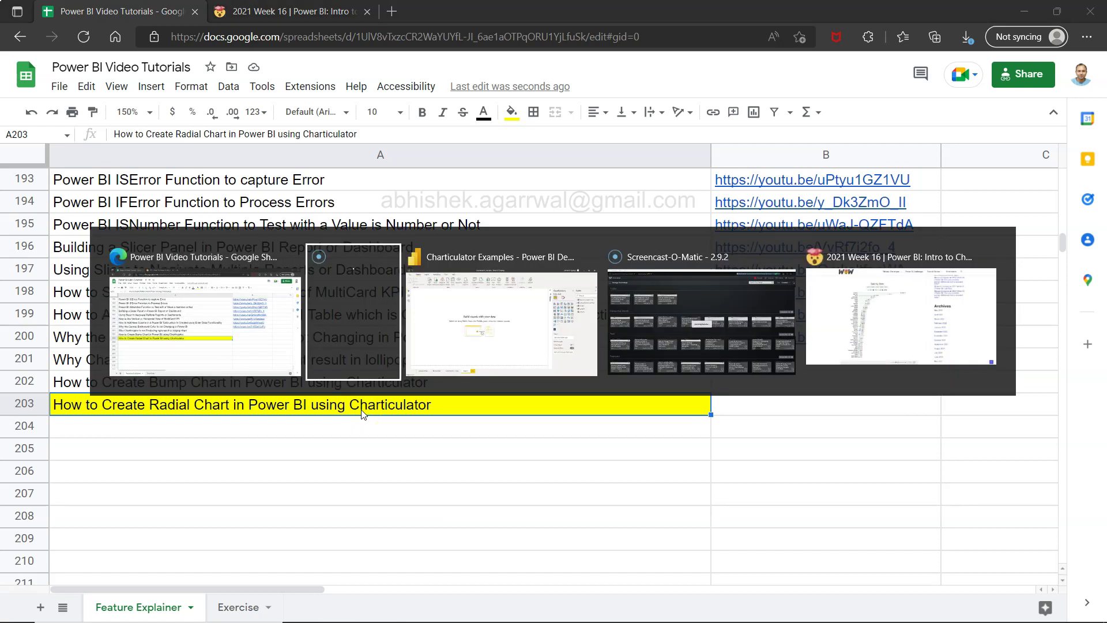
key(alt+Tab)
click(531, 361)
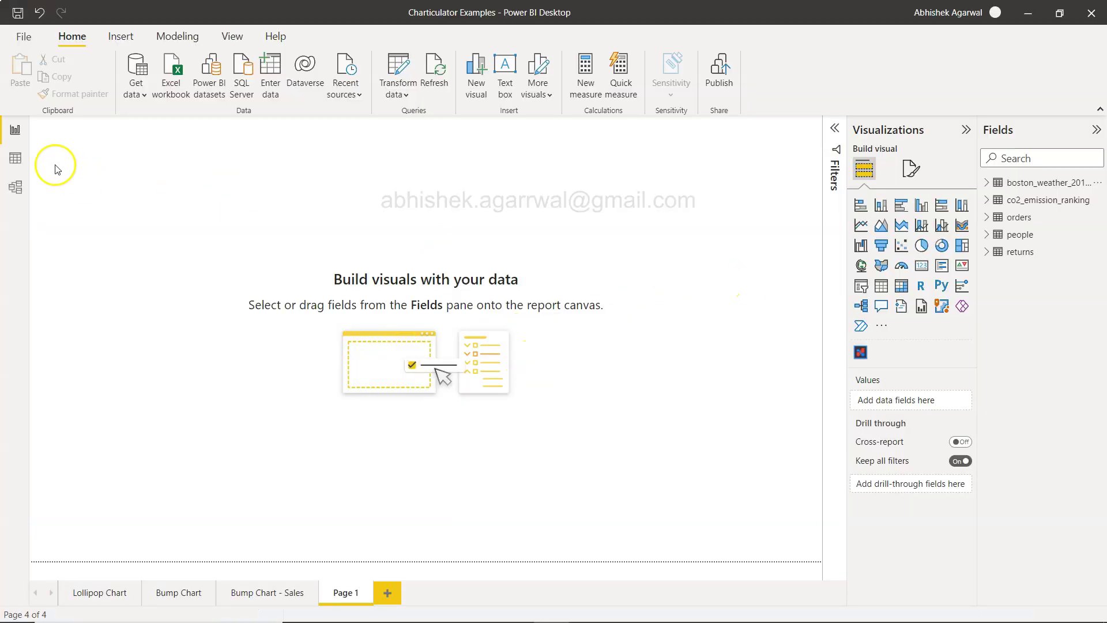
Browse the 365-row boston_weather table in Data view, then return to the empty report page
click(18, 162)
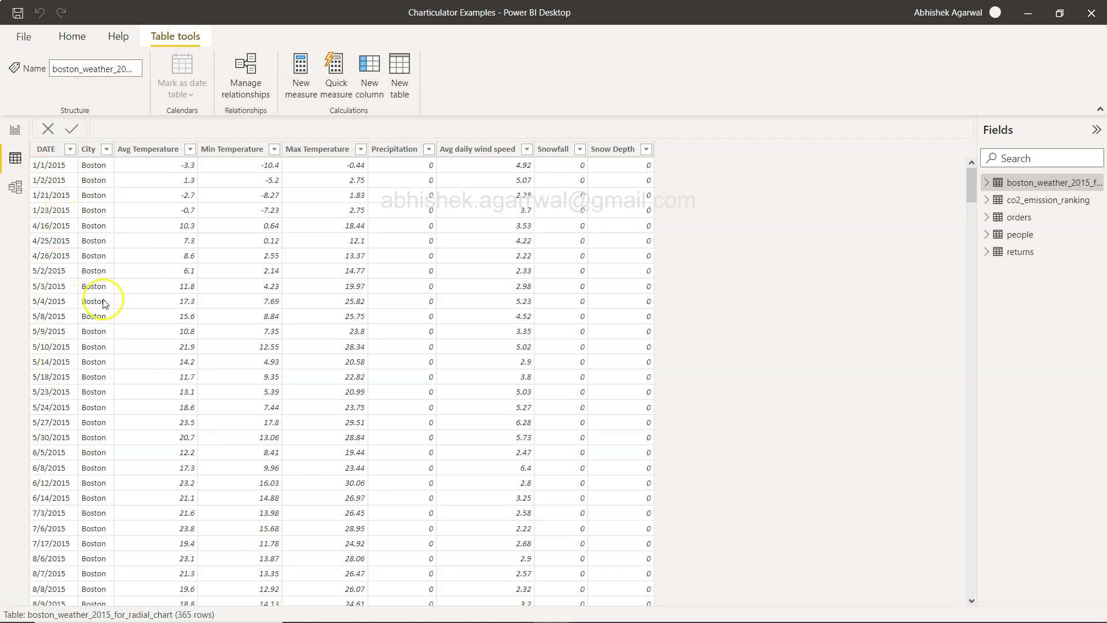
scroll(99, 381, down, 5)
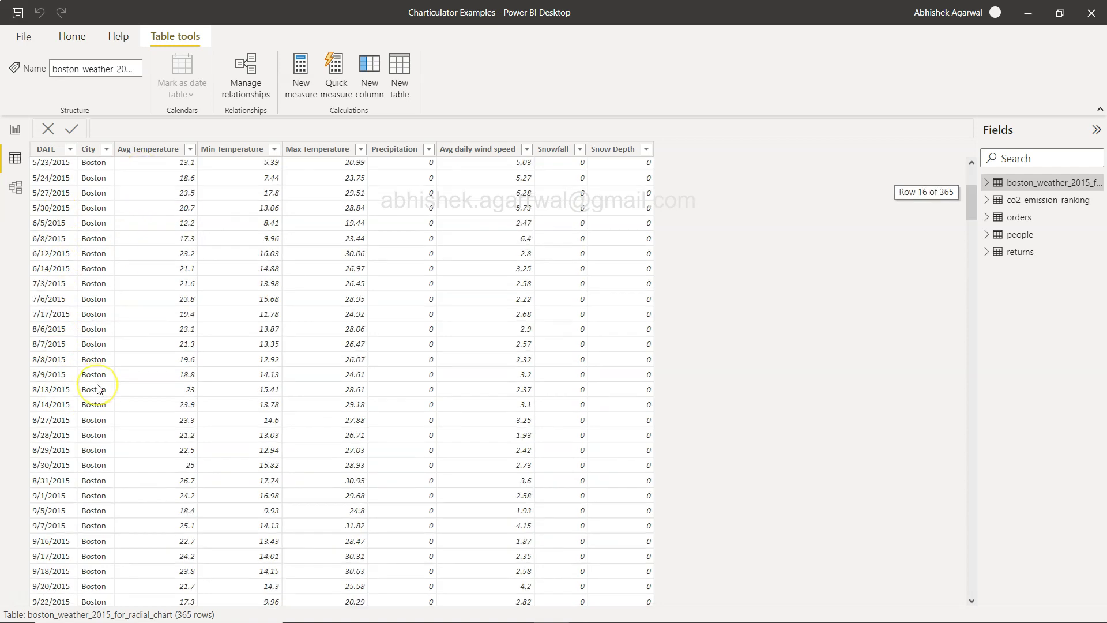
scroll(98, 388, down, 20)
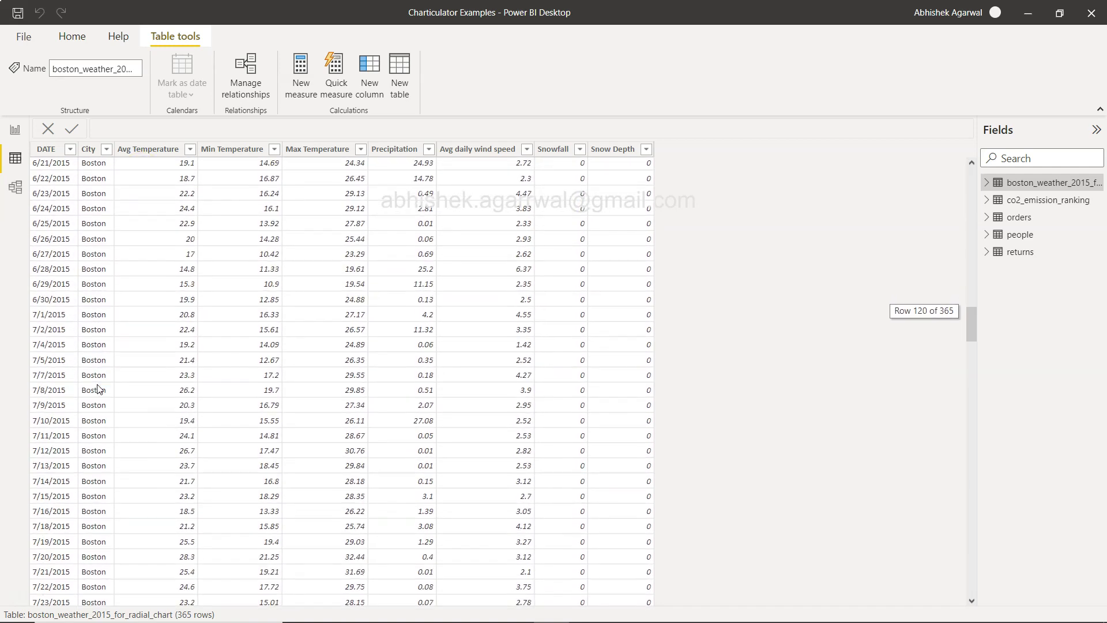
scroll(98, 388, up, 20)
scroll(98, 388, down, 20)
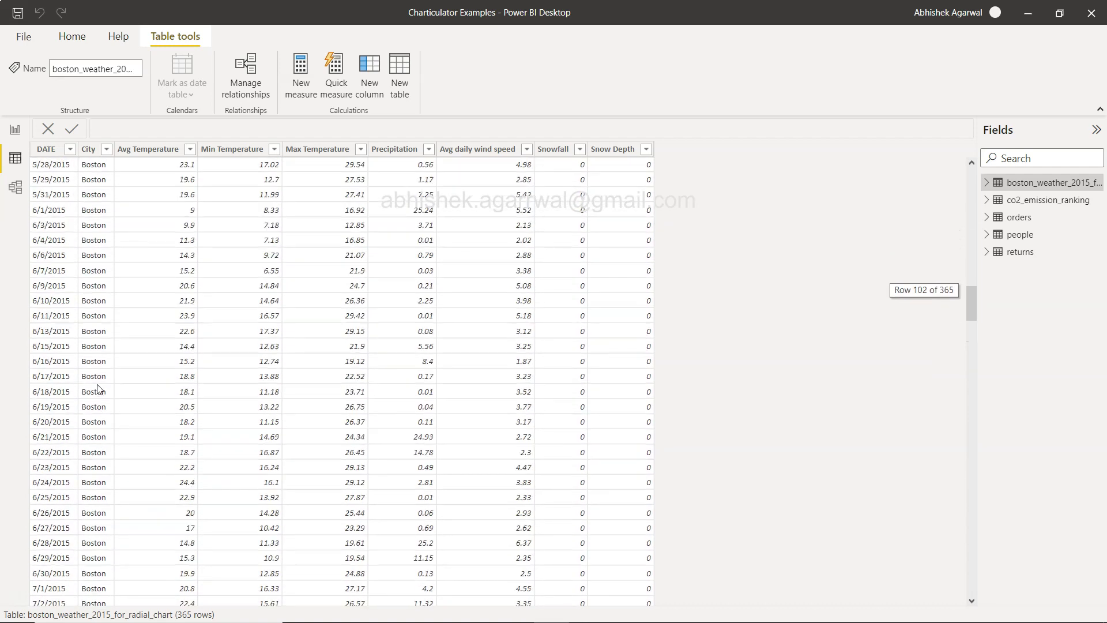
scroll(98, 388, down, 11)
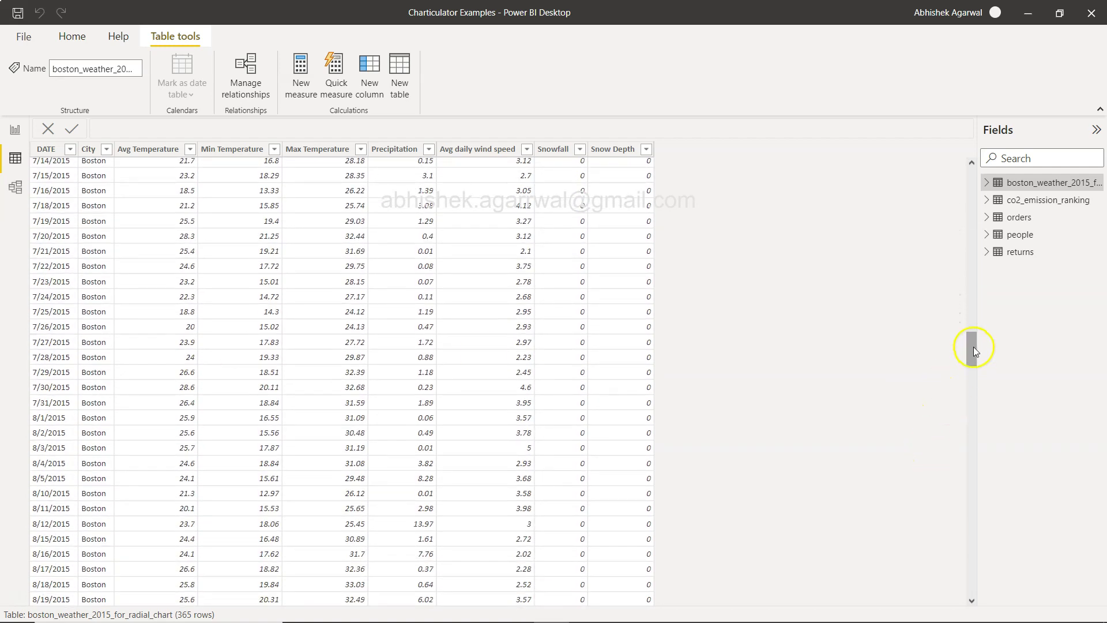
drag(973, 347, 959, 168)
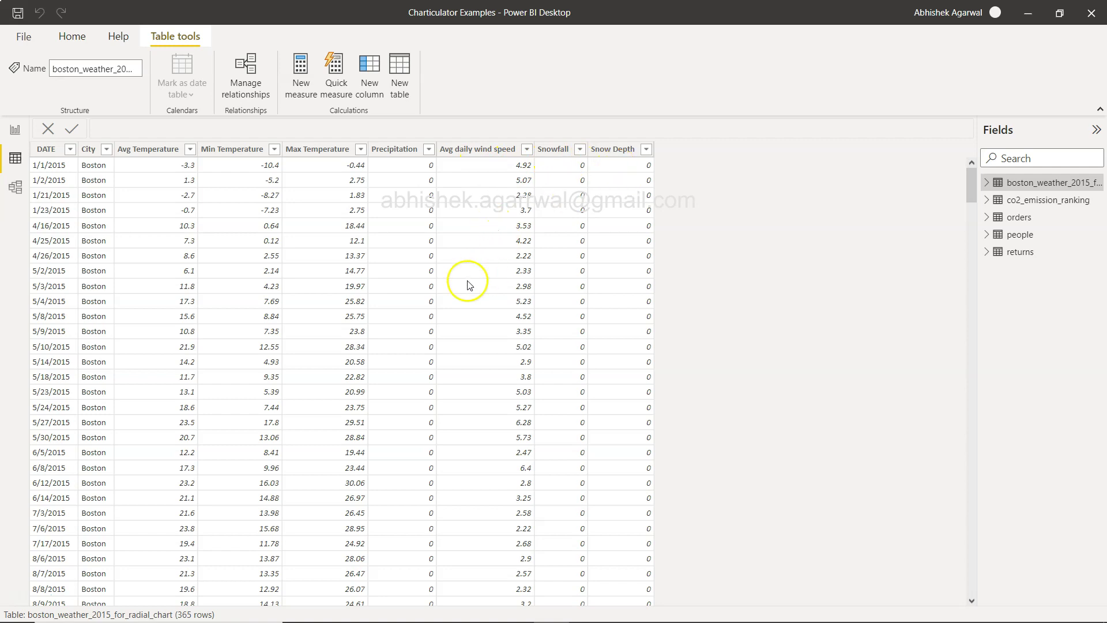
click(15, 133)
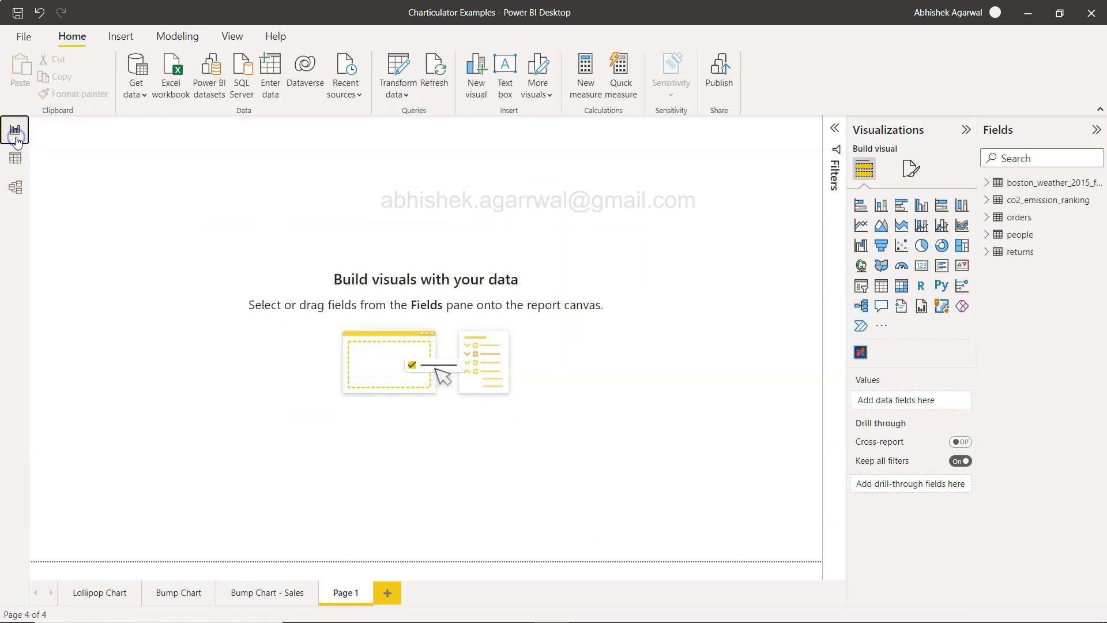
click(863, 357)
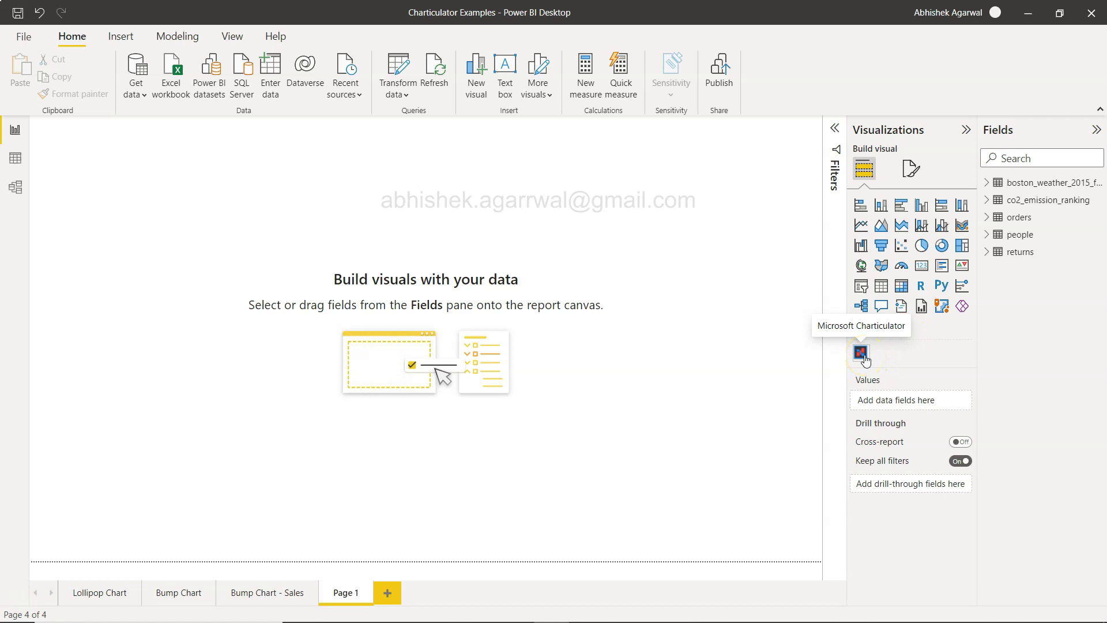
Check the Week 16 Intro to Charticulator exercise and radial chart tutorial rows, then return to Power BI
key(alt+Tab)
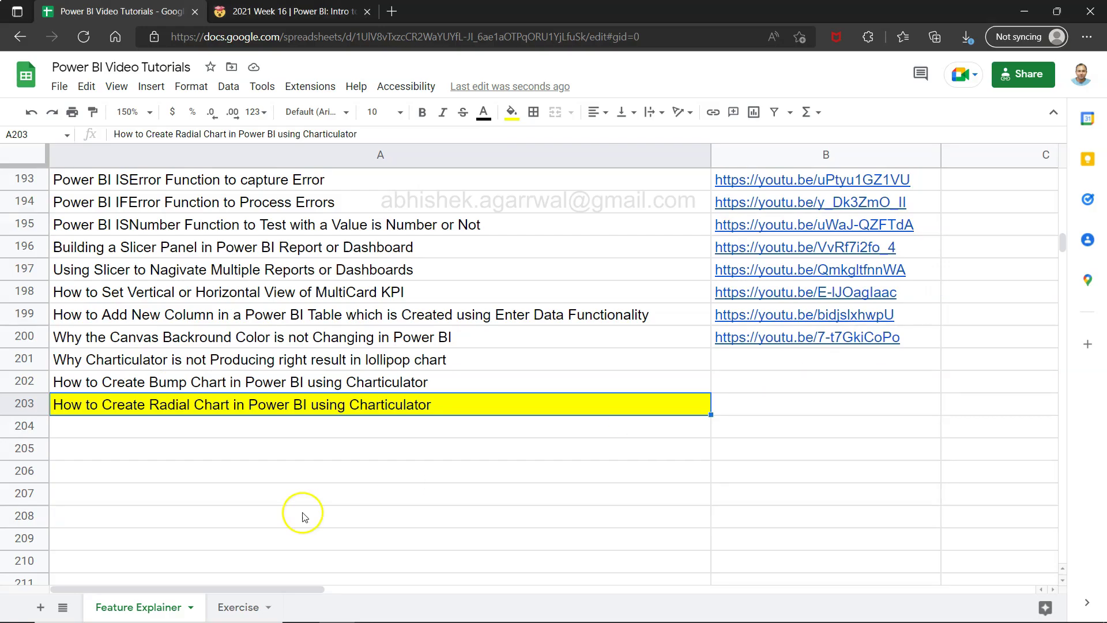
click(242, 385)
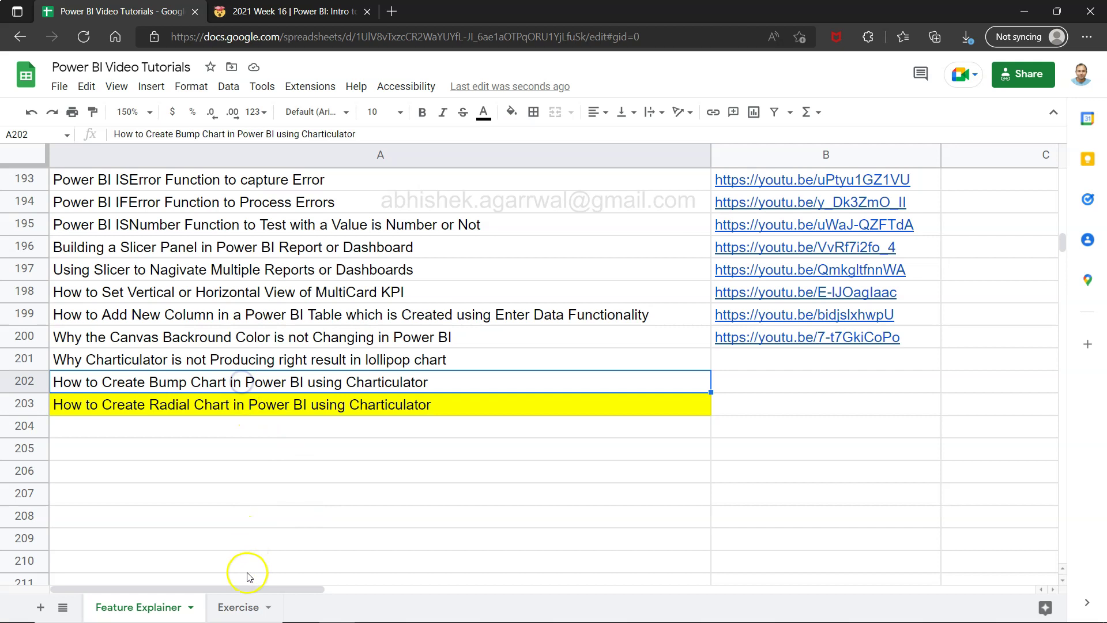
click(248, 609)
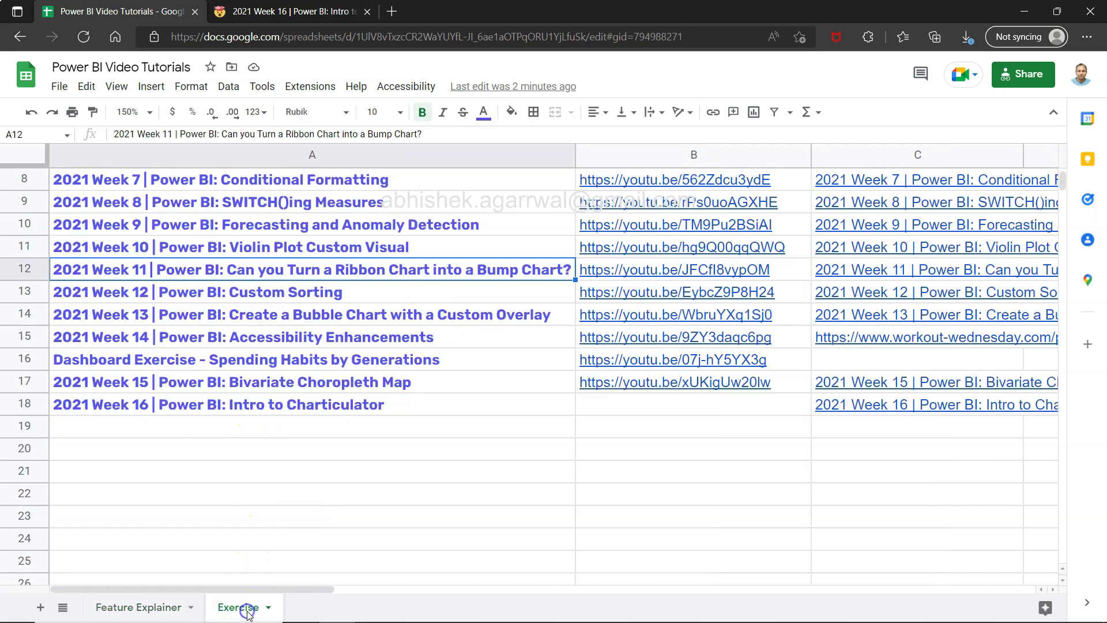
click(262, 405)
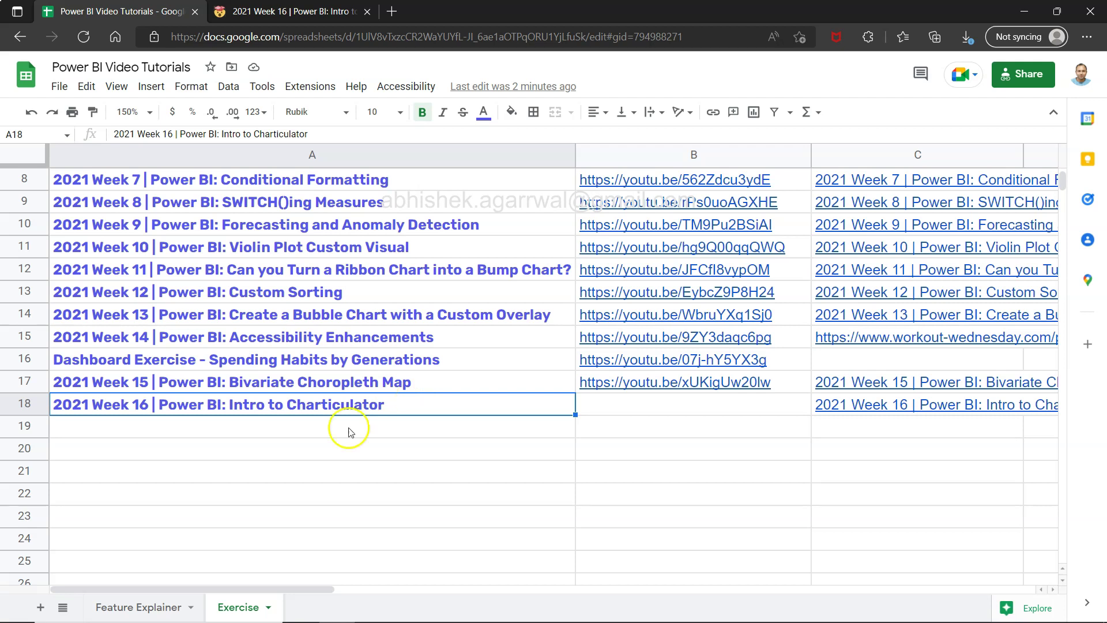
click(151, 605)
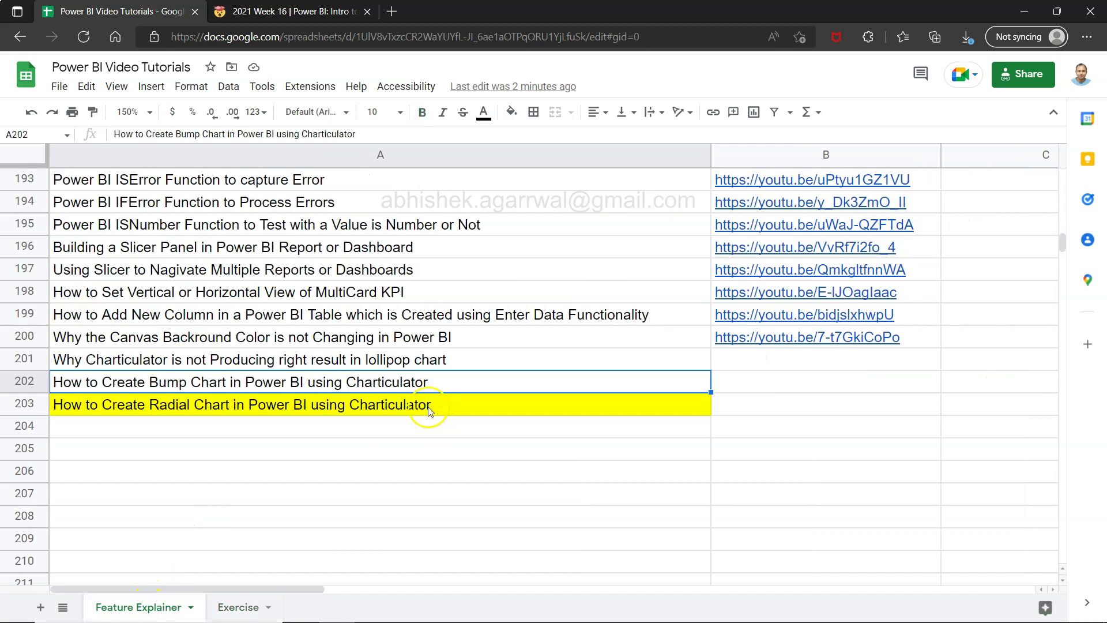
click(428, 407)
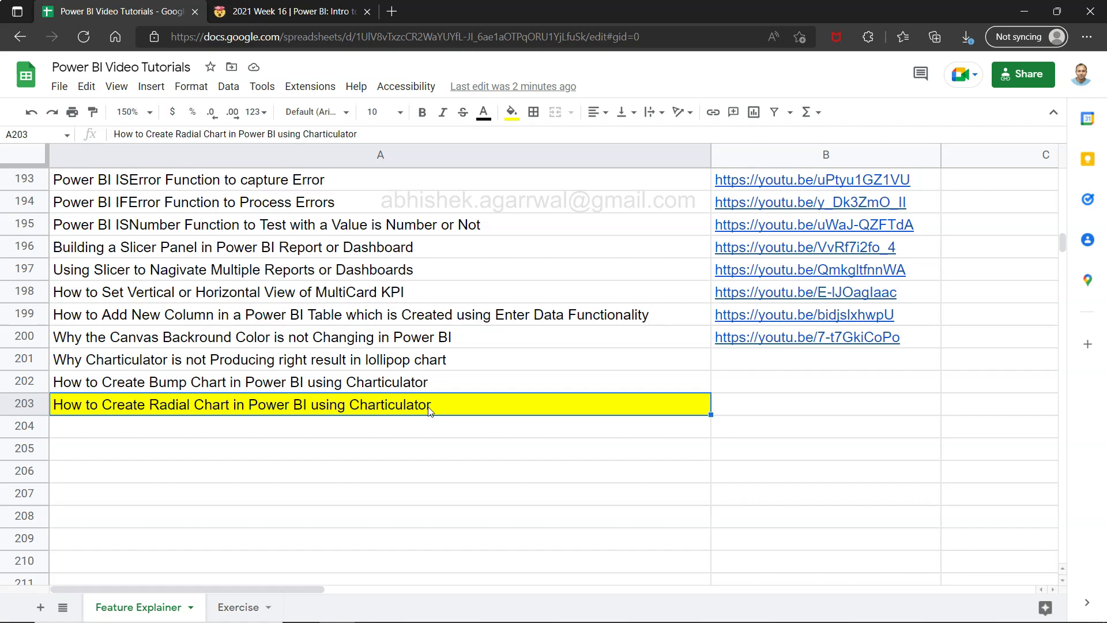
key(alt+Tab)
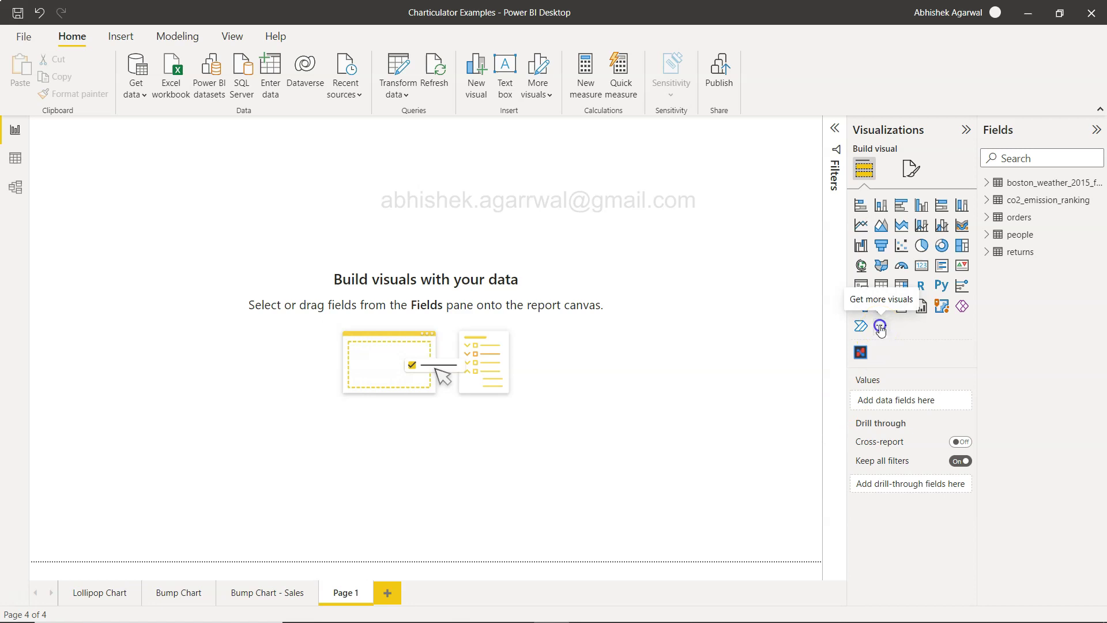
click(880, 328)
click(914, 332)
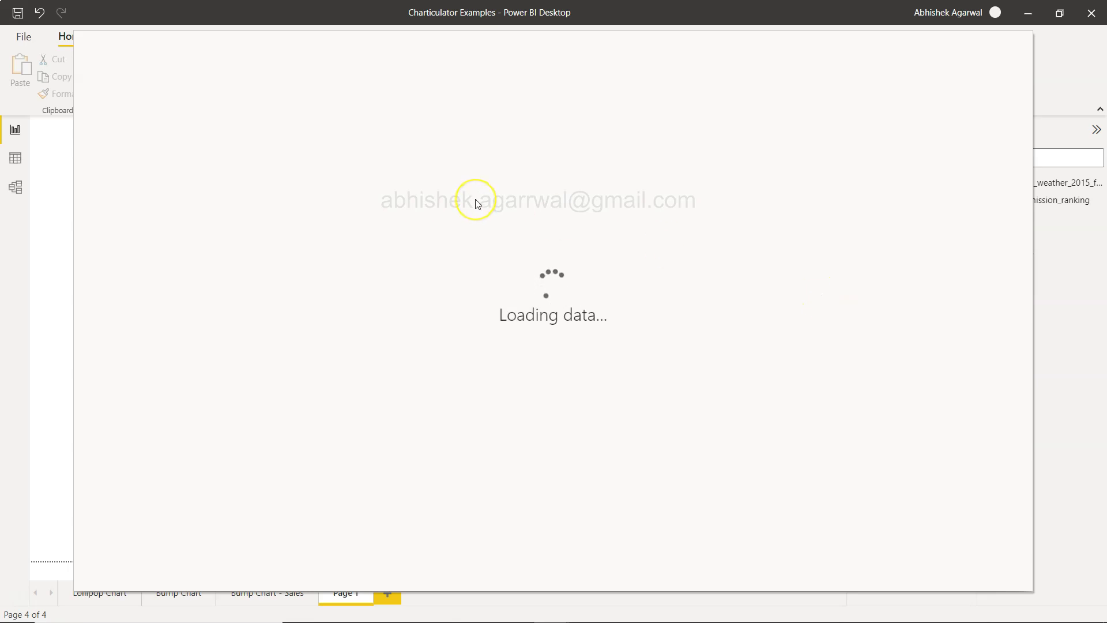
click(456, 184)
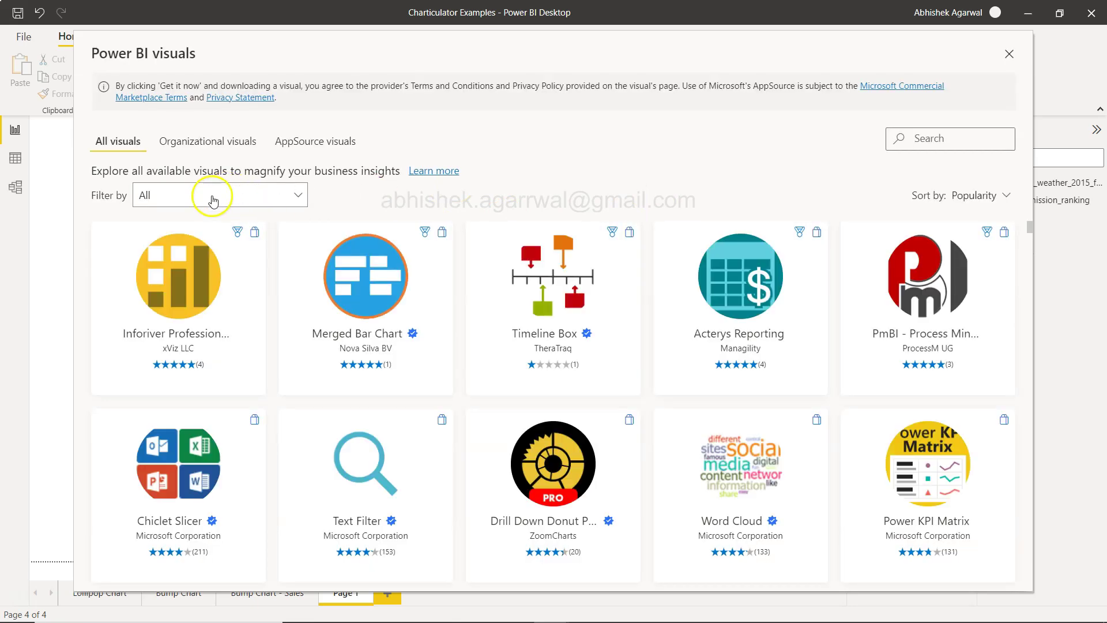
click(922, 139)
text(cja)
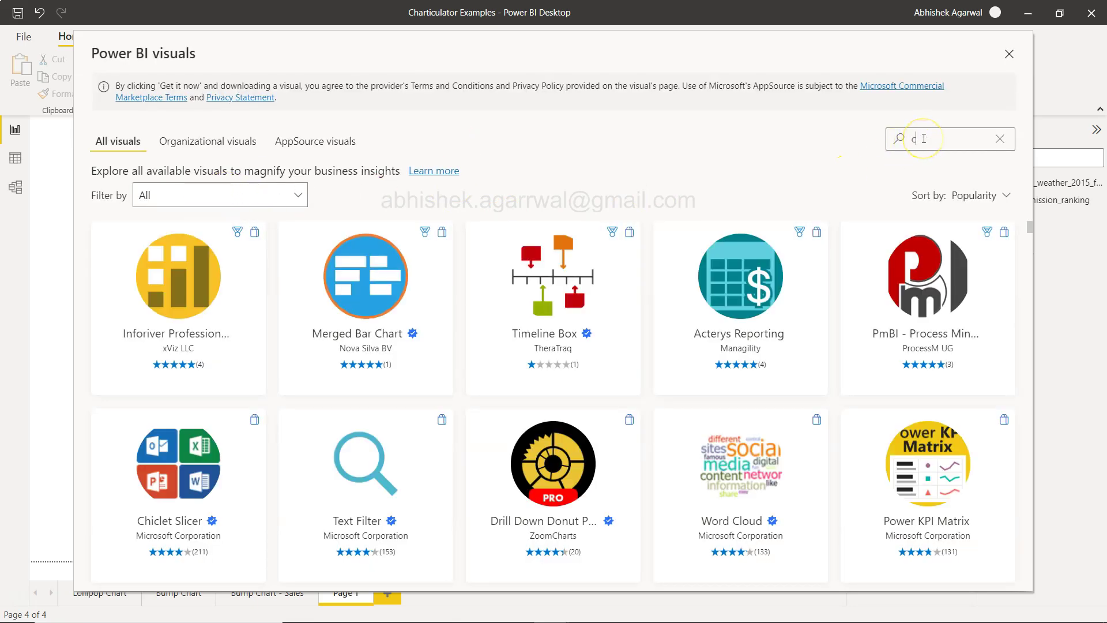
key(BackSpace)
text(harti)
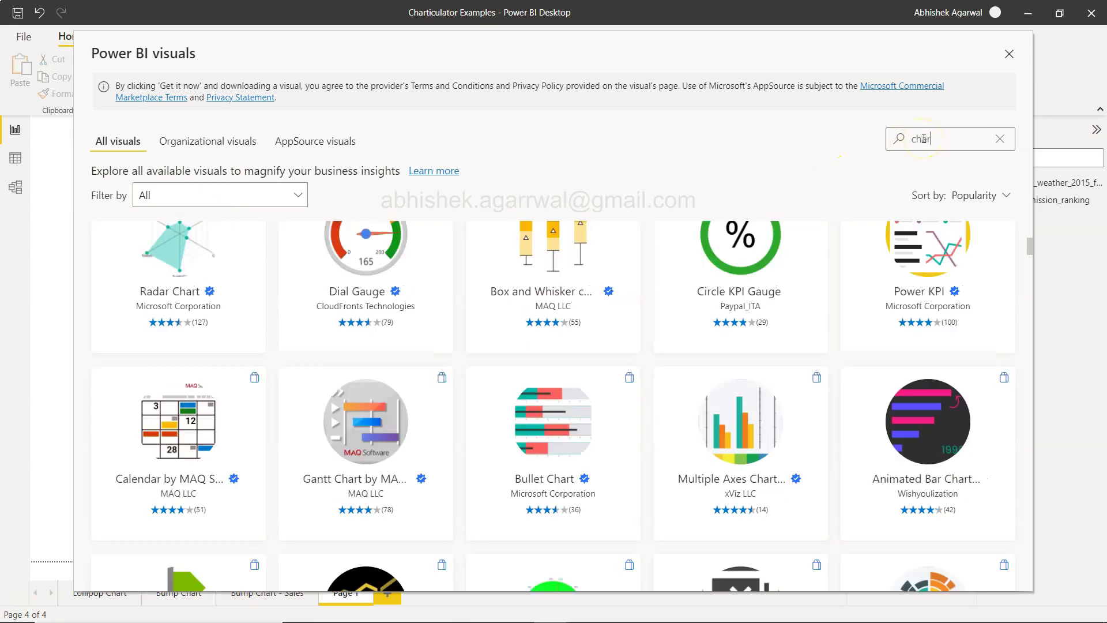
click(441, 274)
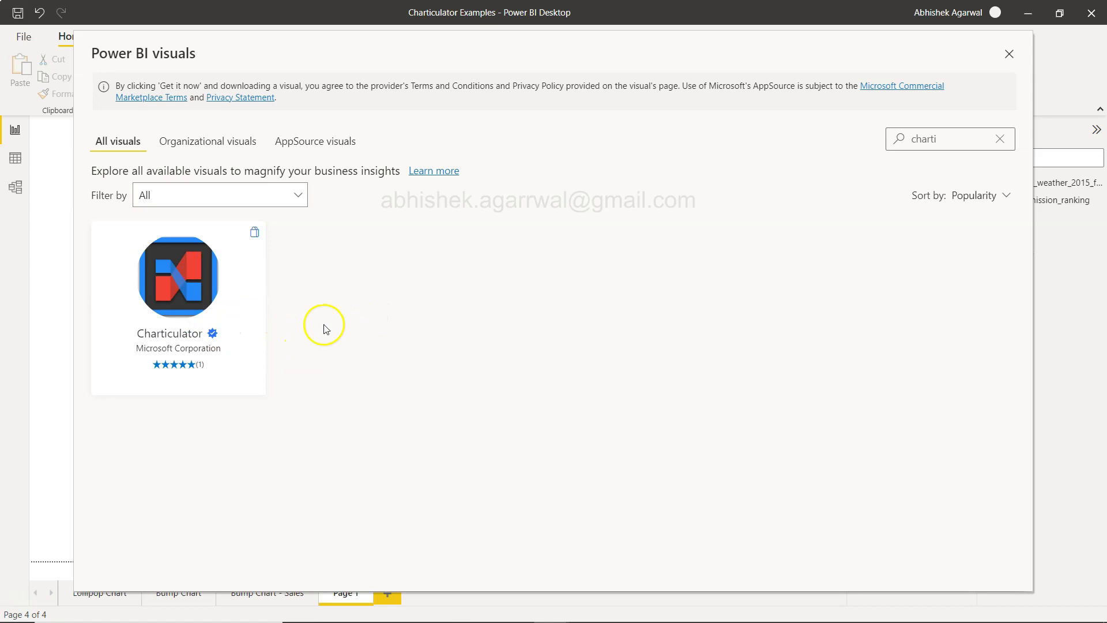
click(1008, 56)
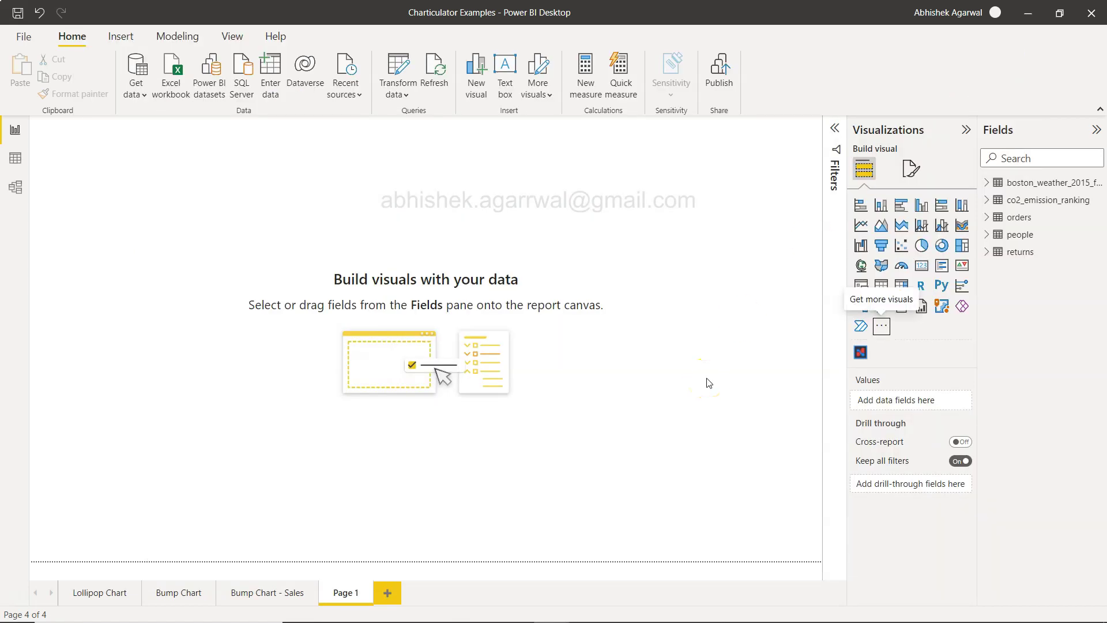
key(alt+Tab)
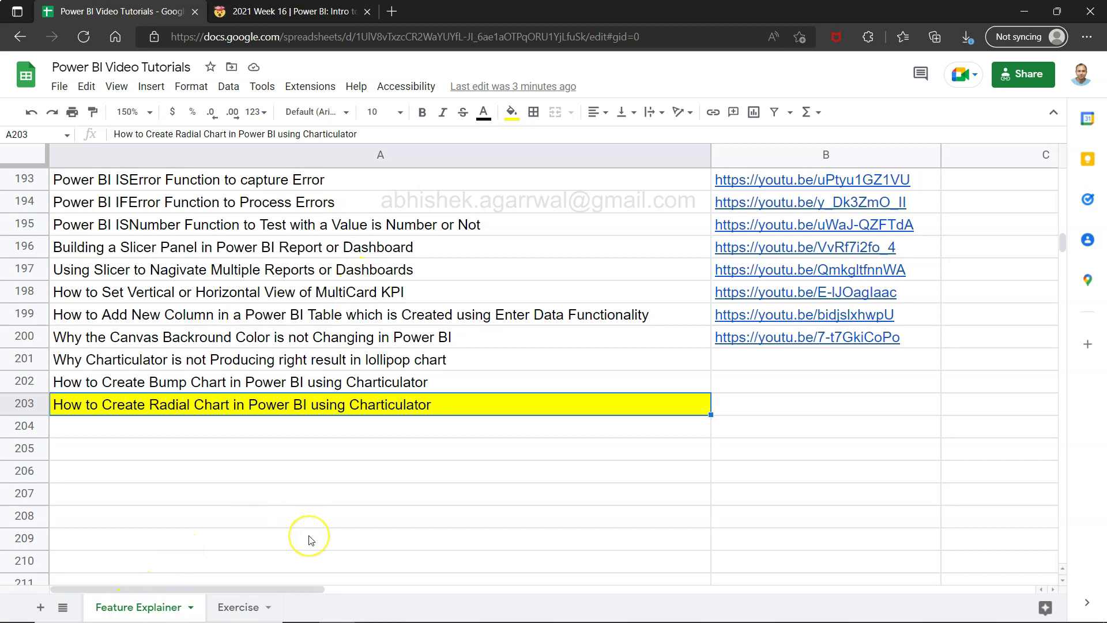
Scan the Exercise sheet's weekly challenges and open the Workout Wednesday 2021 Week 16 page
scroll(312, 541, up, 5)
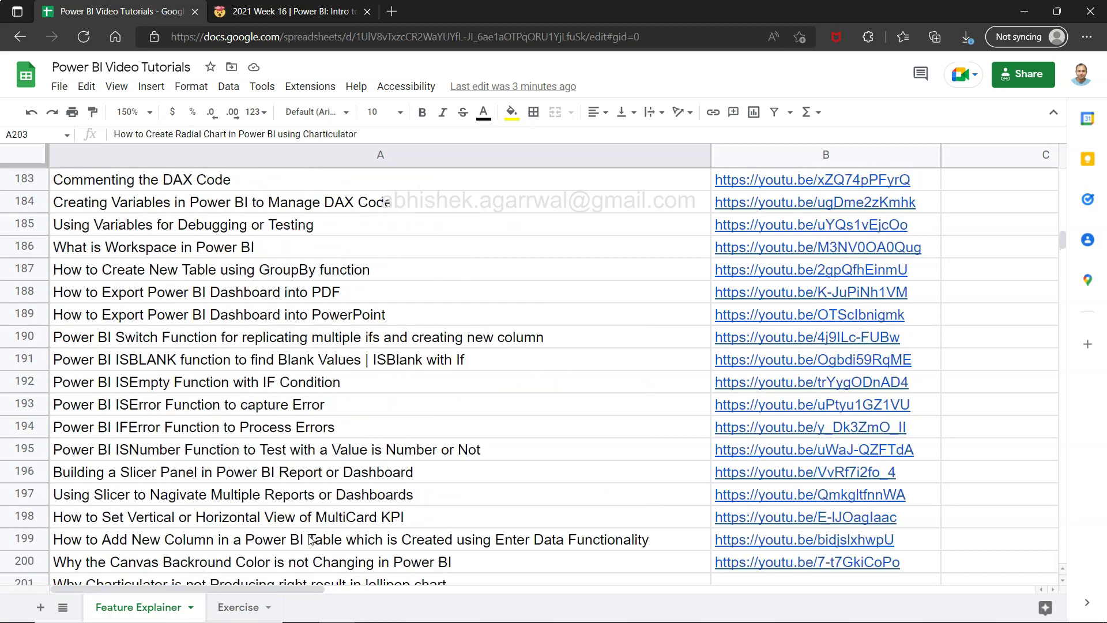
scroll(309, 540, down, 4)
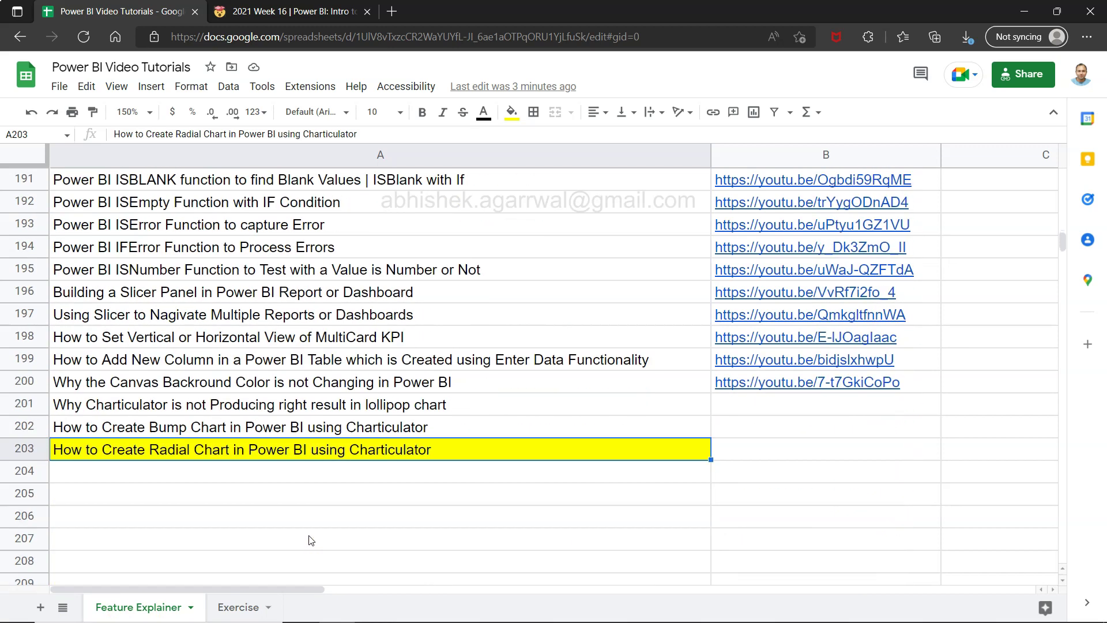
click(245, 607)
scroll(288, 348, up, 2)
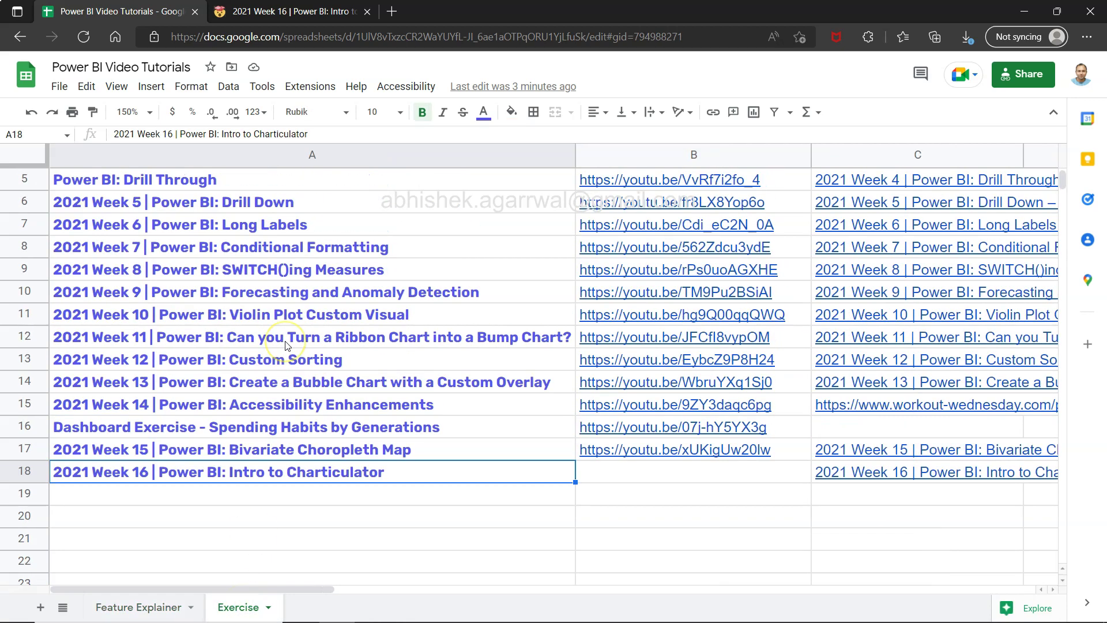
scroll(299, 281, up, 2)
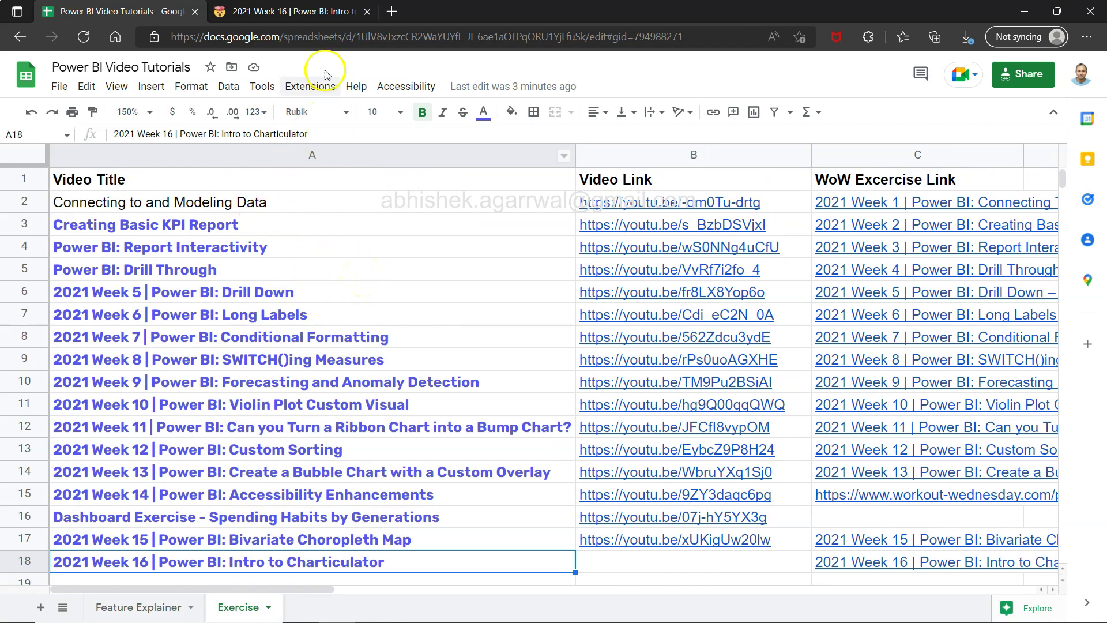
click(311, 12)
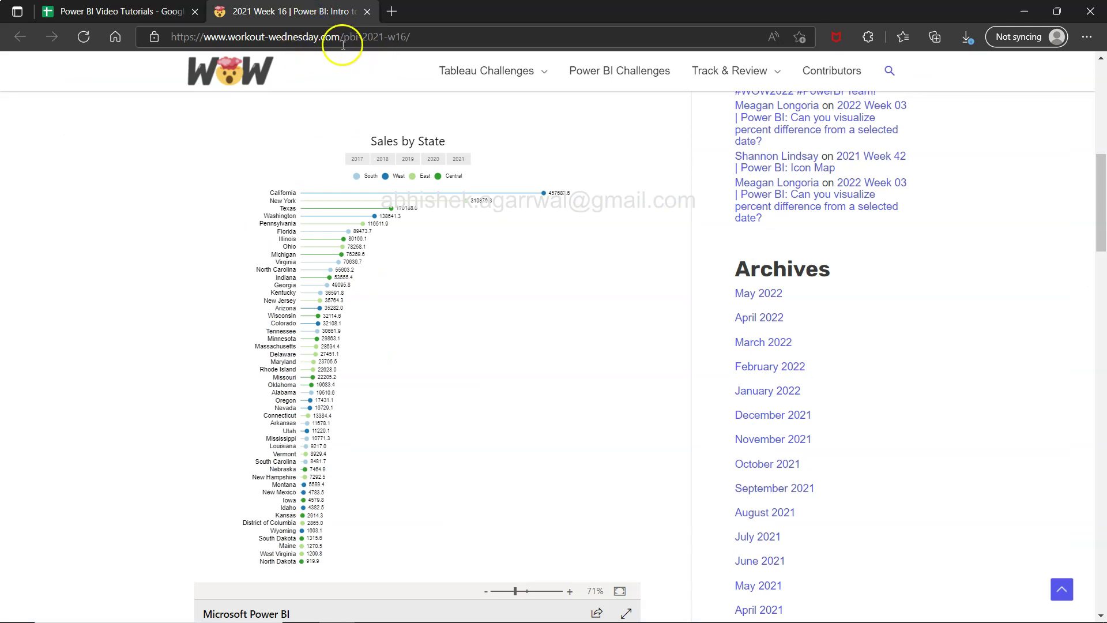
Pull the Power BI Video Tutorials spreadsheet into its own window and return to Power BI Desktop
click(153, 15)
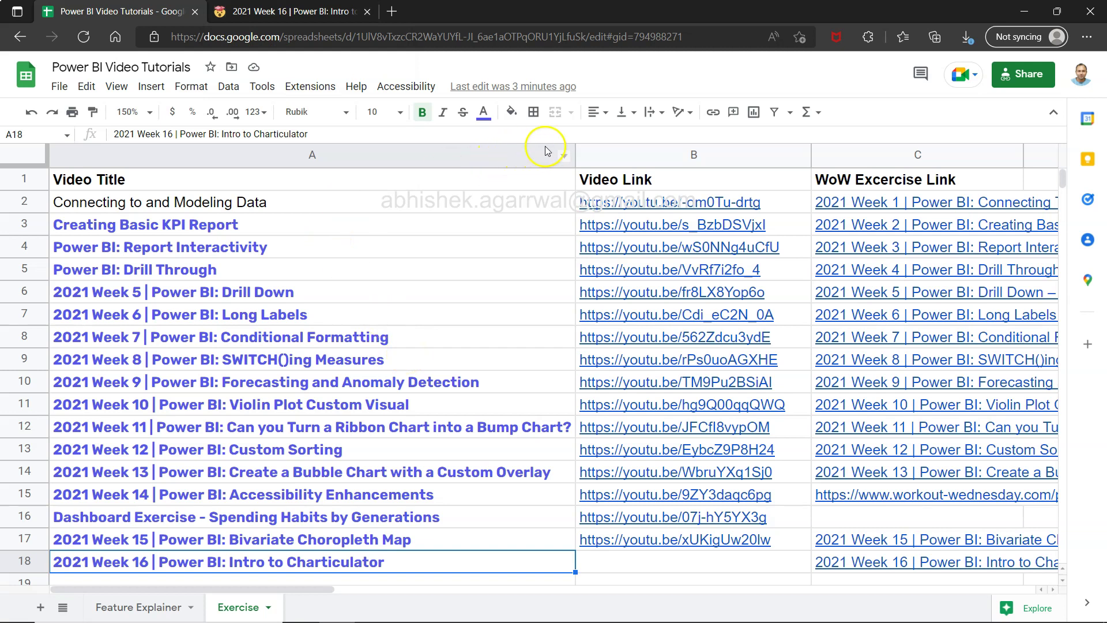
click(348, 12)
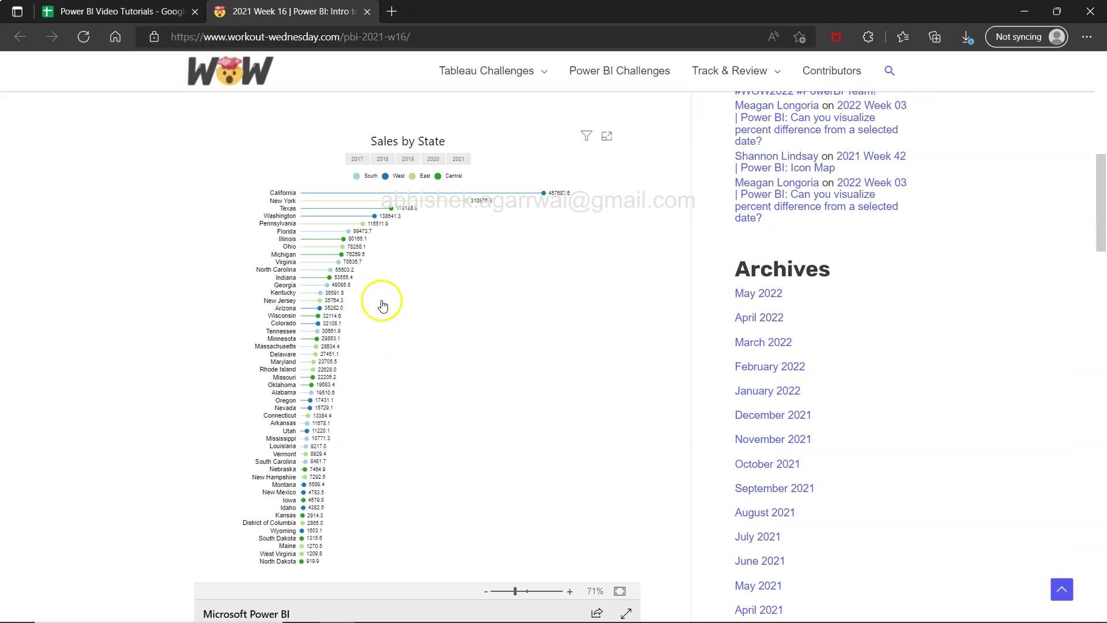
click(124, 12)
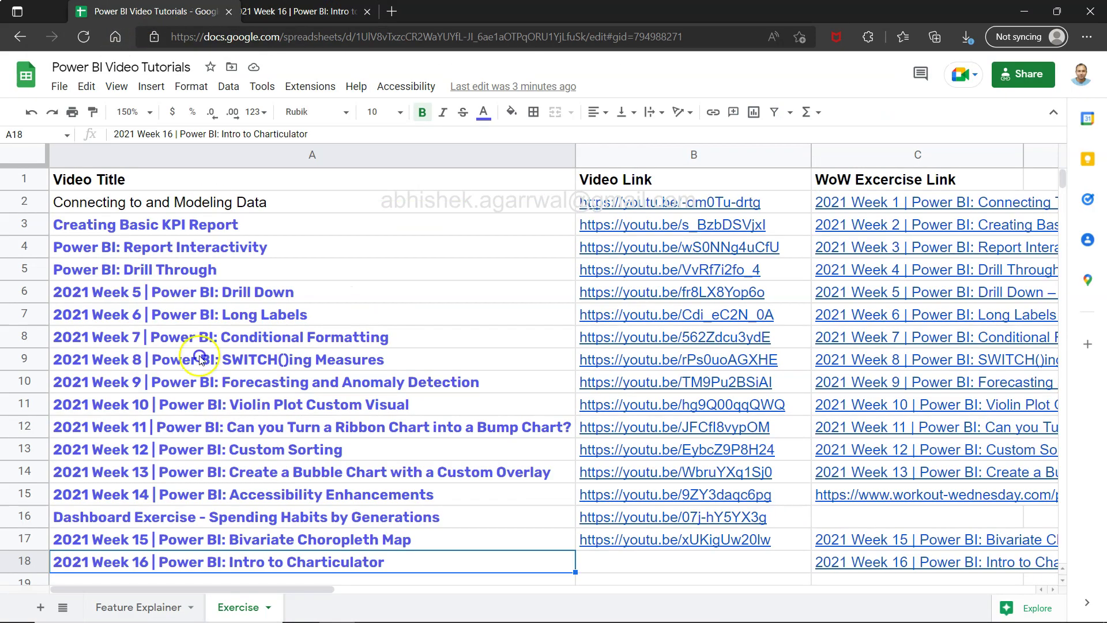
drag(124, 12, 133, 424)
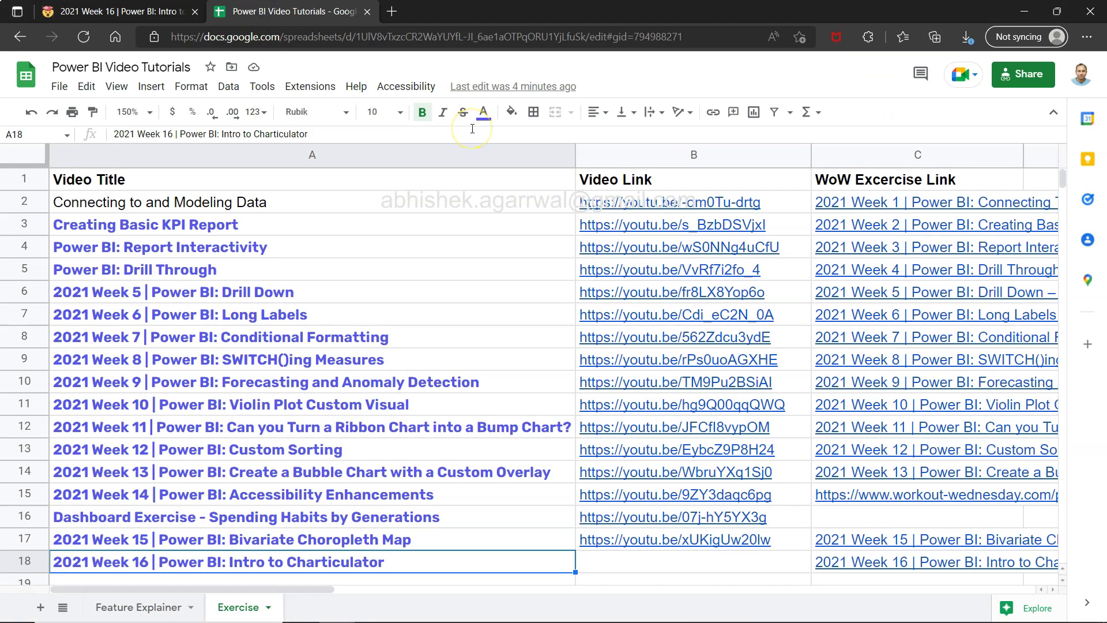
key(alt+Tab)
key(alt+Tab)
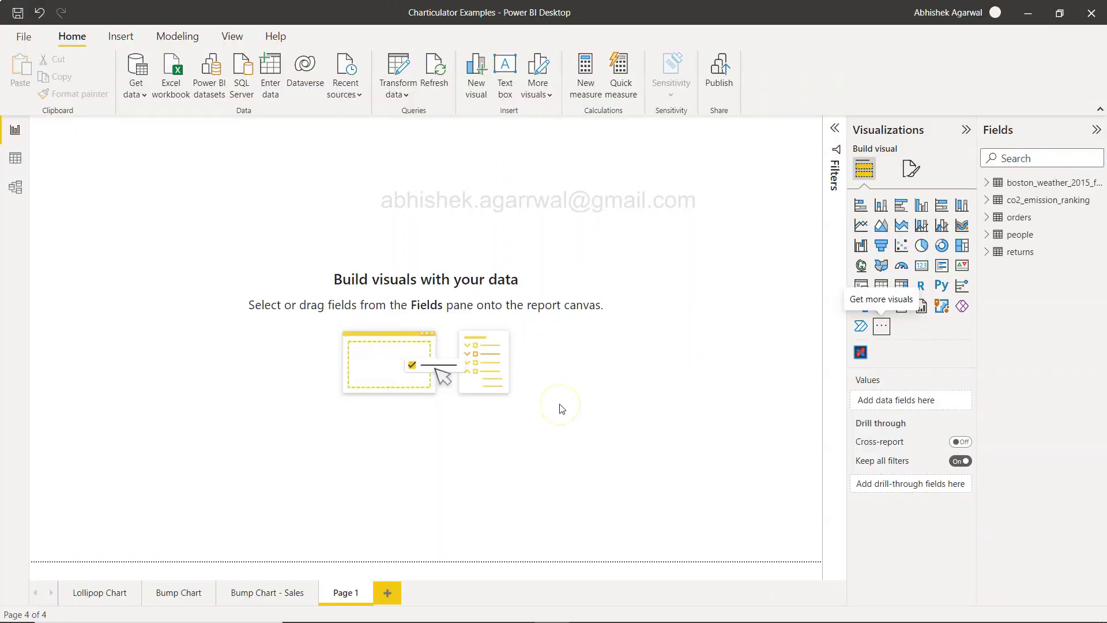
Add a page-filling Charticulator visual, expand boston_weather_2015_for_radial_chart fields, and choose Edit
click(859, 352)
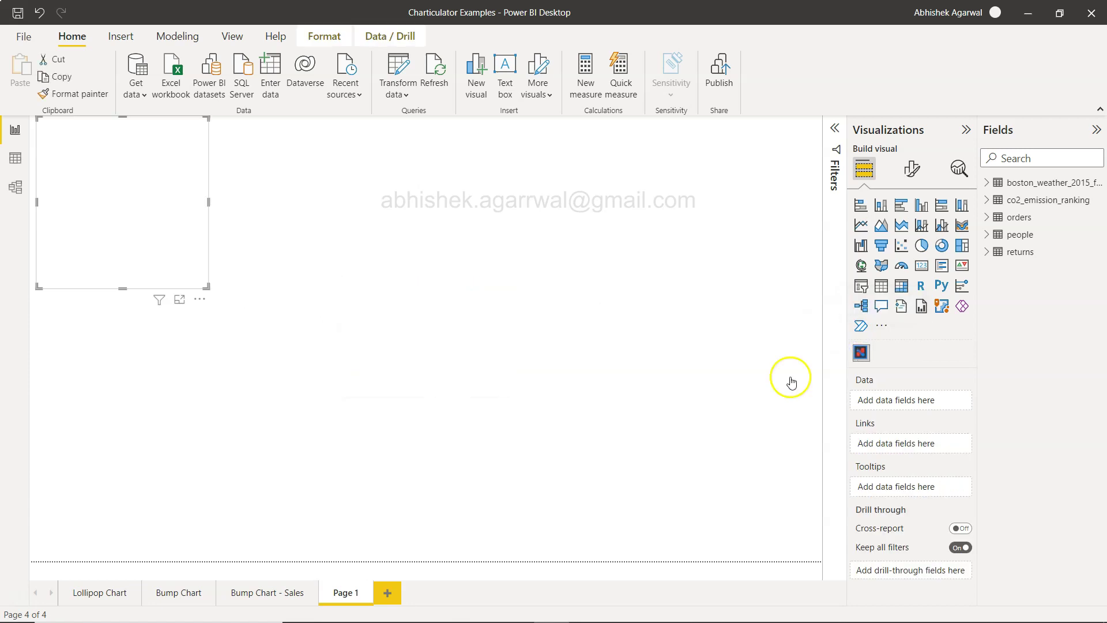
drag(208, 287, 838, 600)
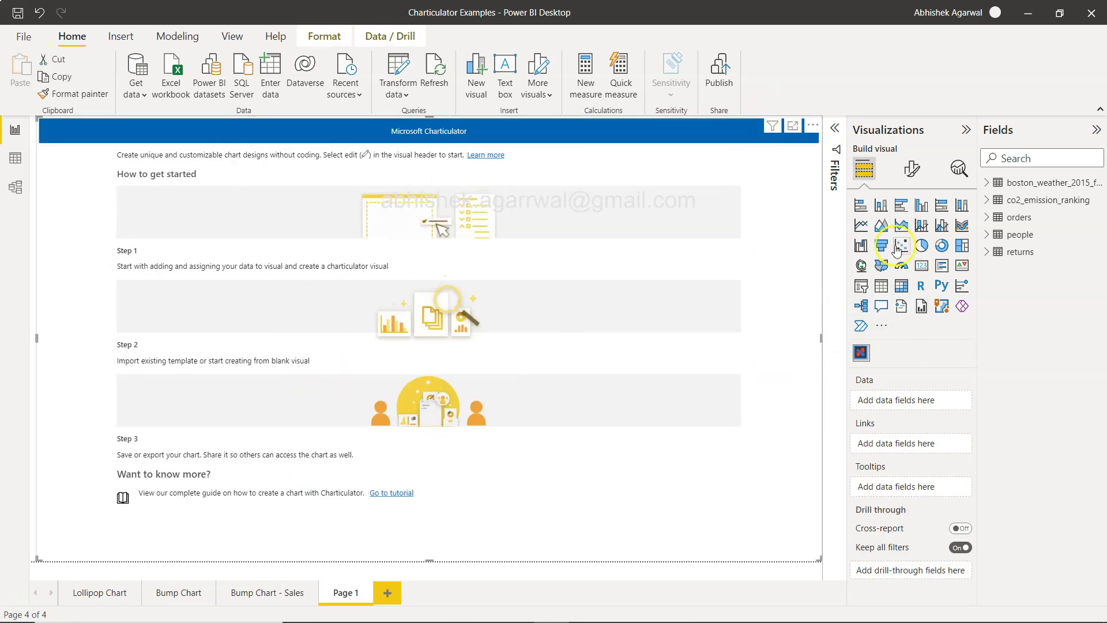
click(1000, 186)
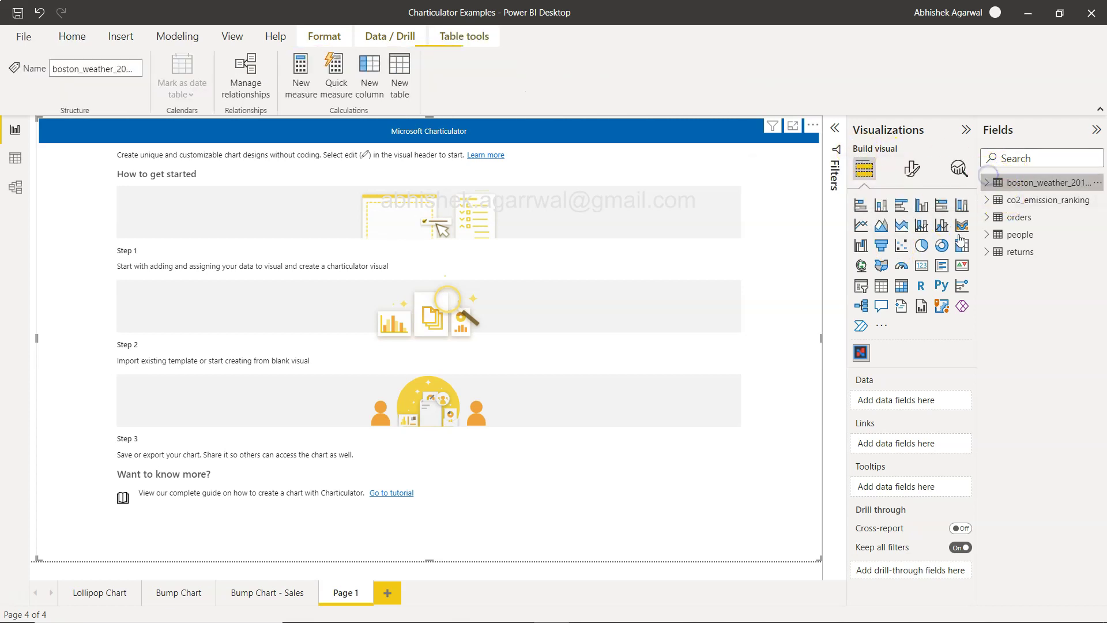
click(986, 182)
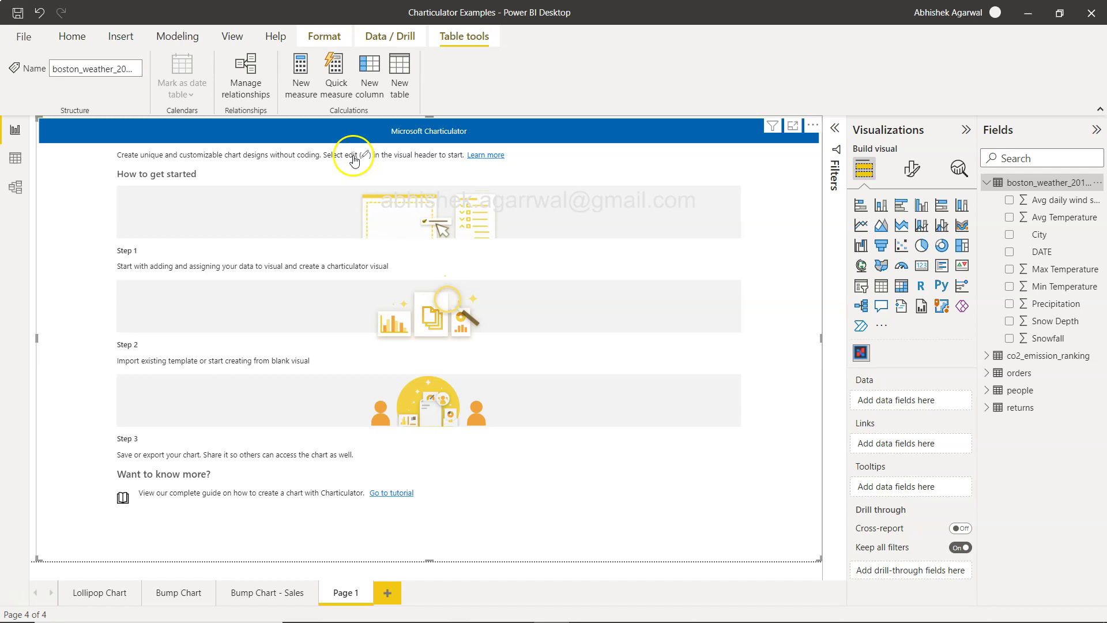
click(814, 126)
click(839, 141)
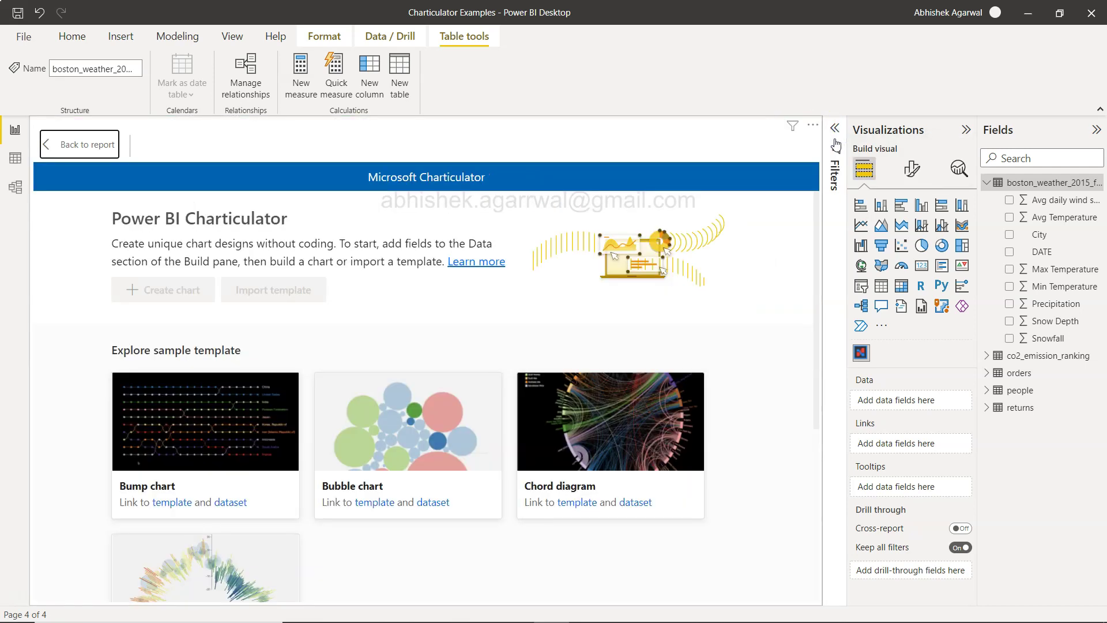
scroll(330, 408, down, 4)
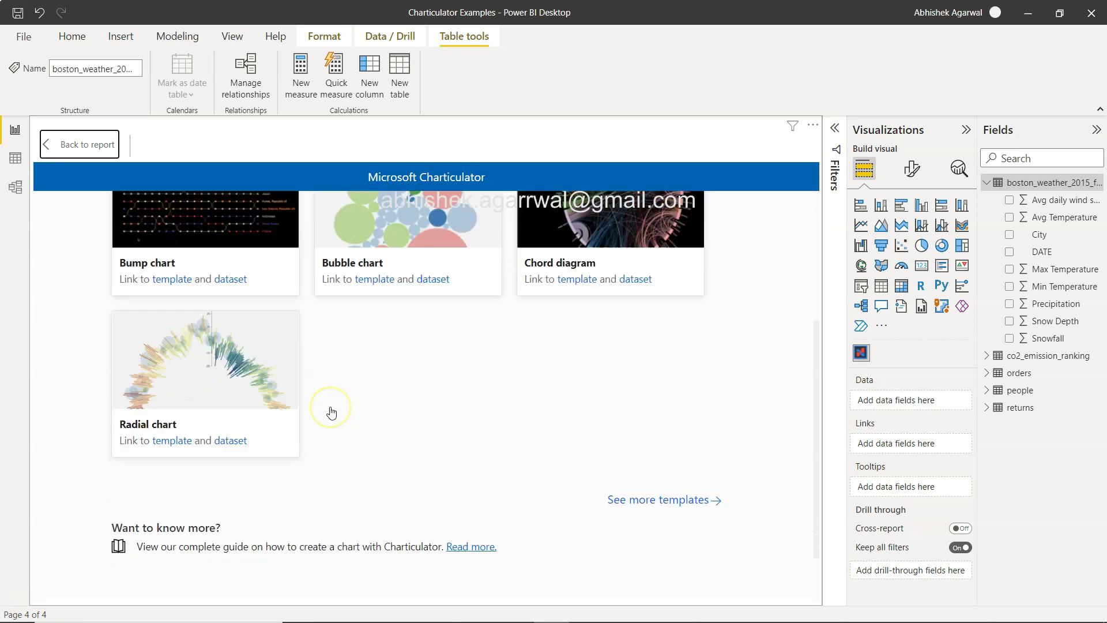
click(174, 433)
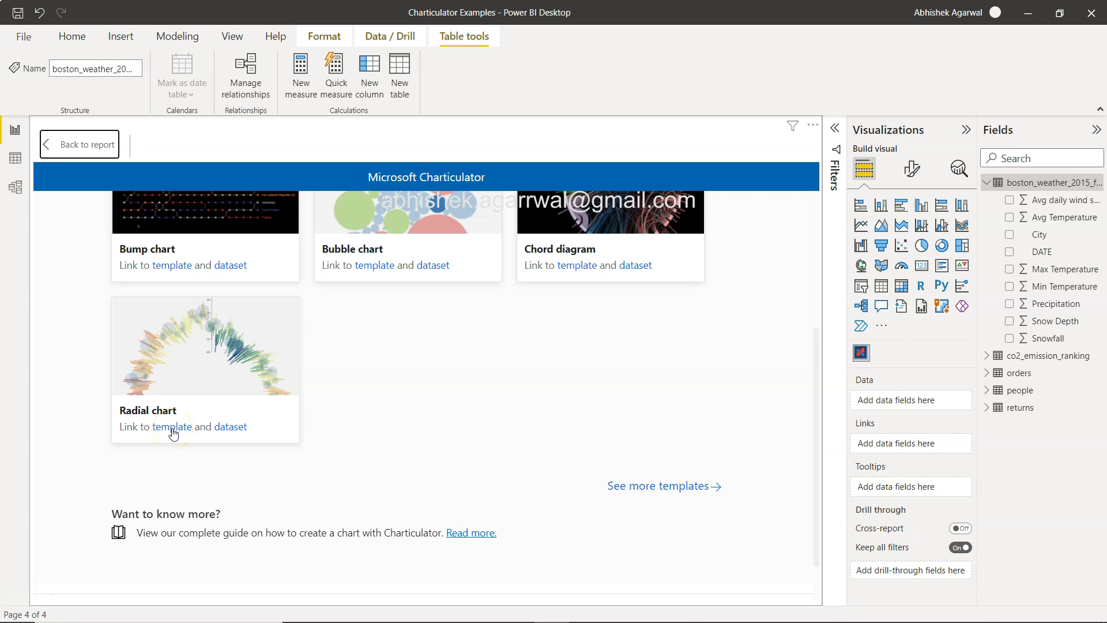
click(222, 432)
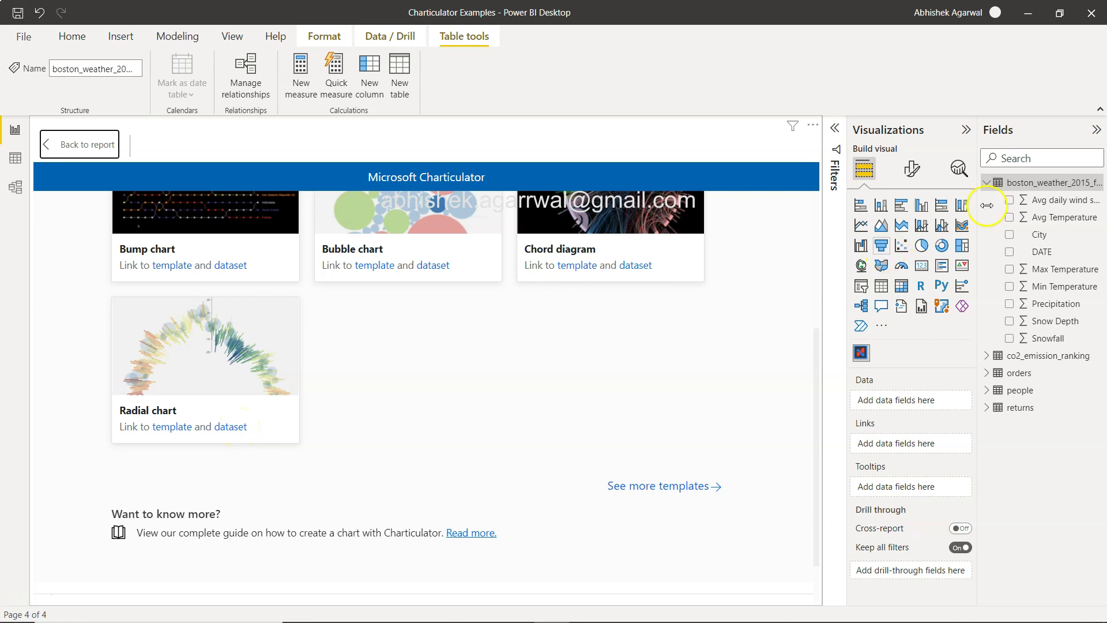
click(1063, 187)
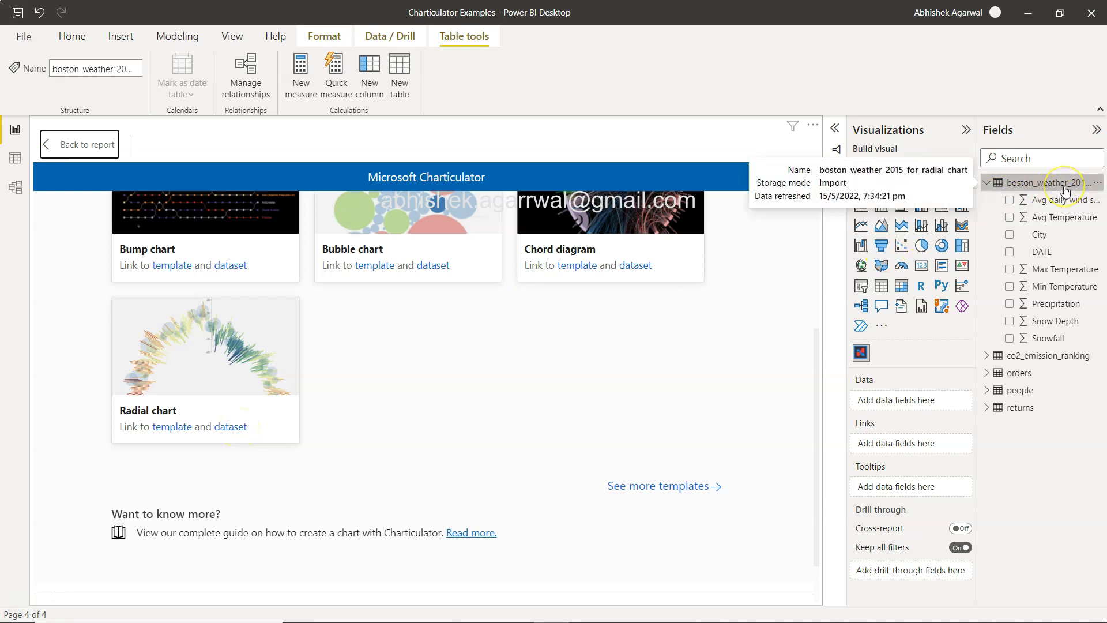
scroll(351, 444, up, 1)
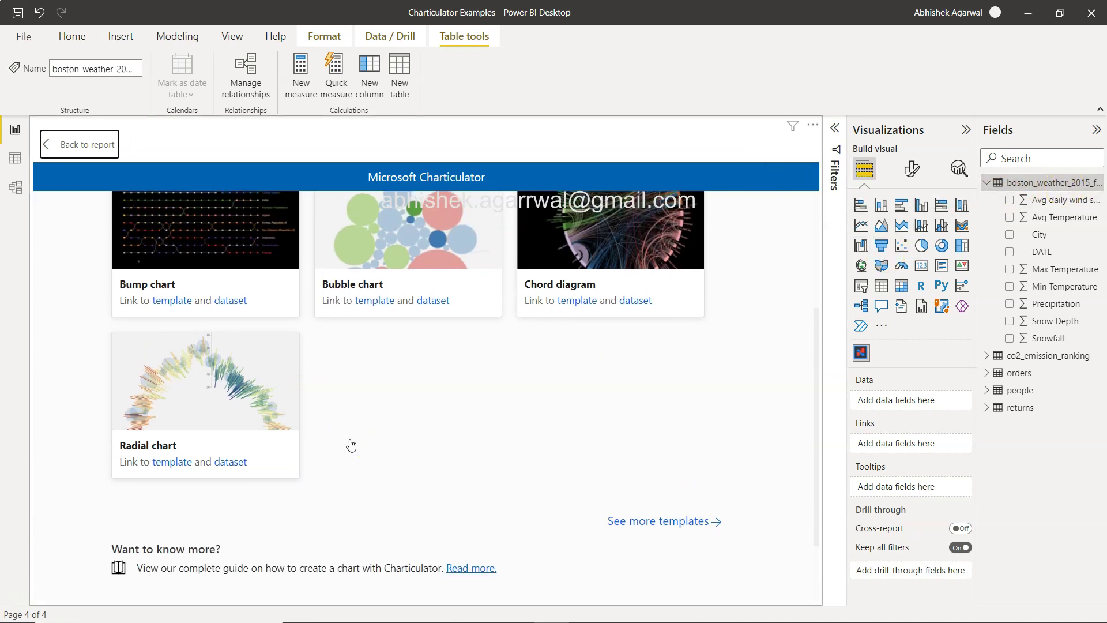
click(175, 482)
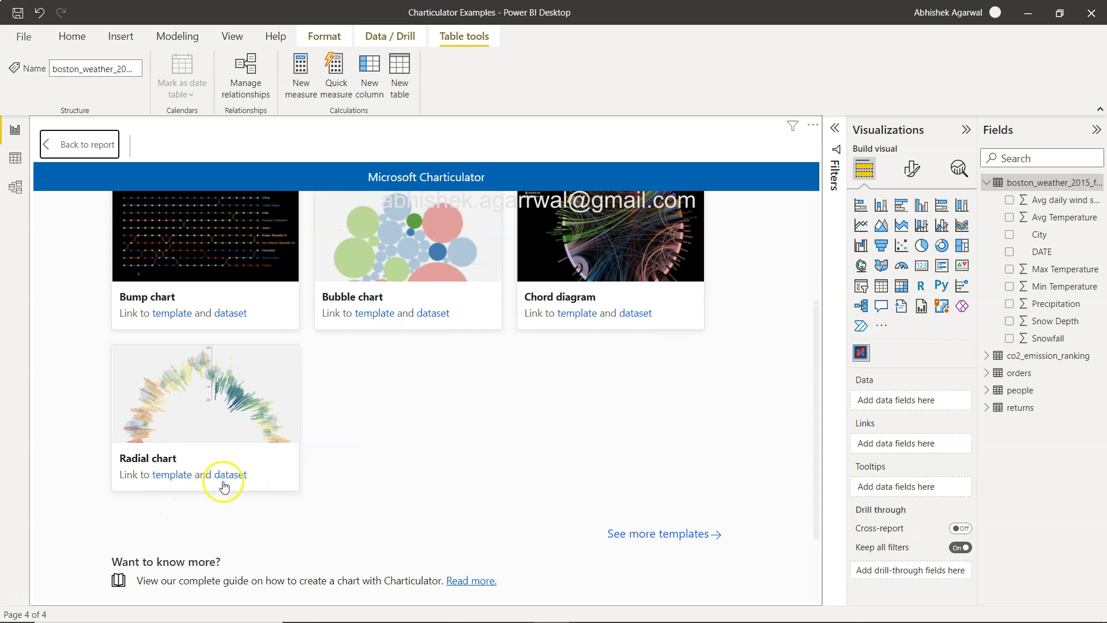
scroll(369, 456, up, 4)
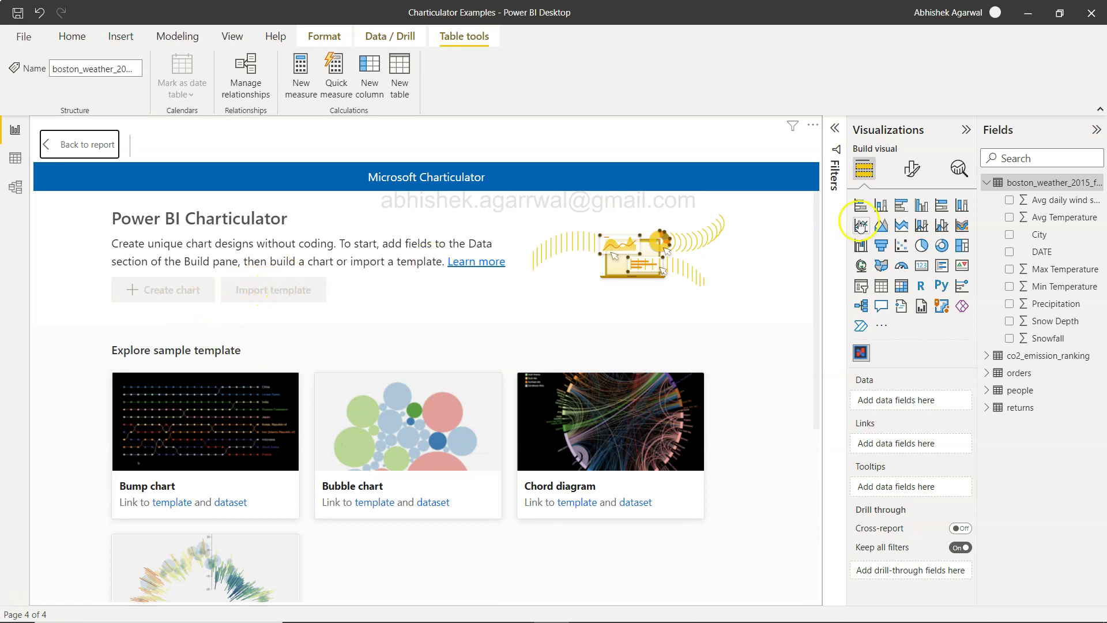
Add Avg Temperature, City, Max Temperature, Min Temperature and Precipitation to the visual's Data well
drag(1059, 224, 917, 400)
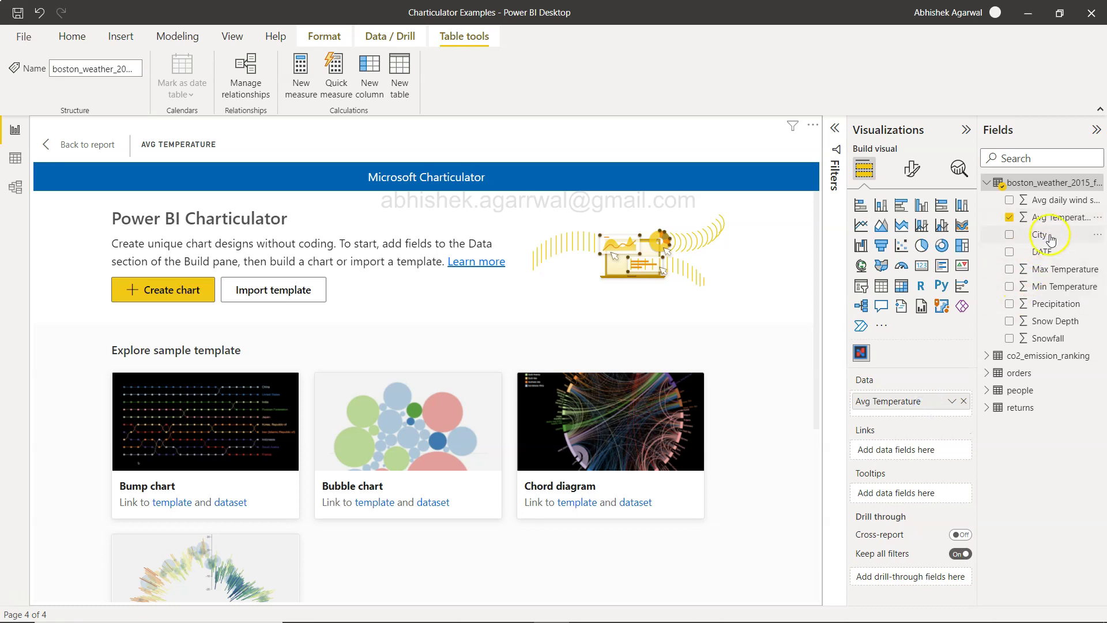
drag(1040, 234, 930, 410)
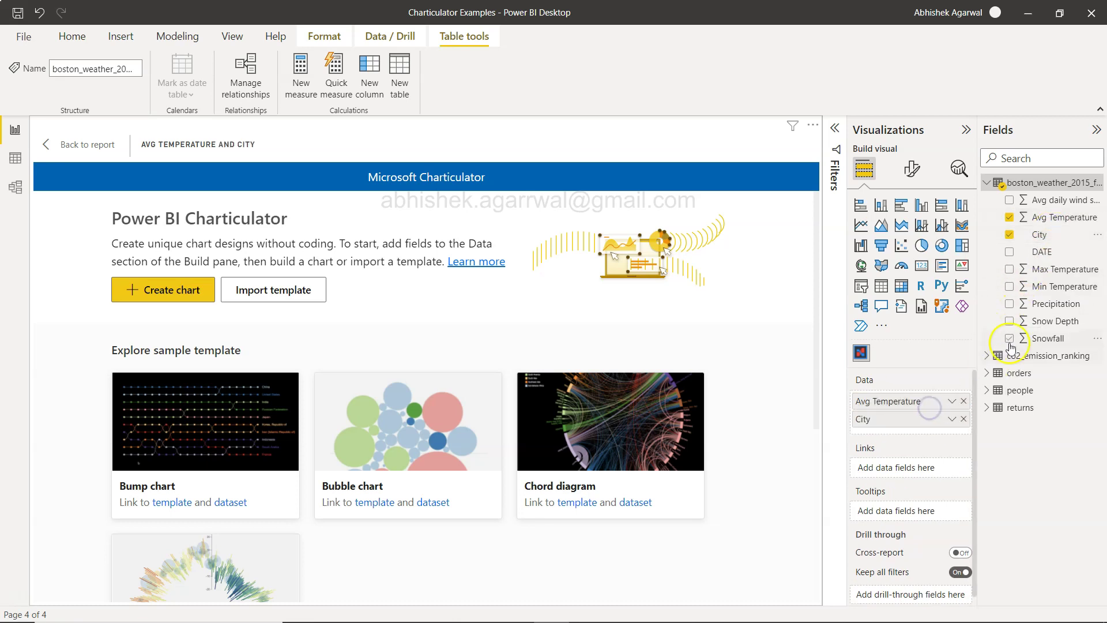
drag(1060, 269, 957, 426)
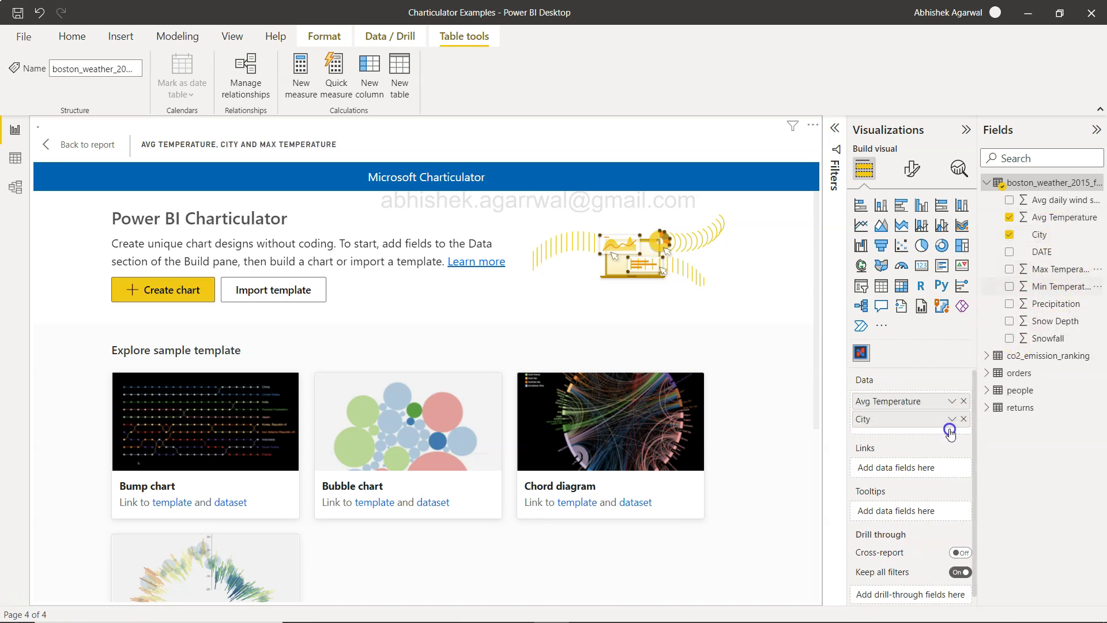
drag(1056, 287, 917, 449)
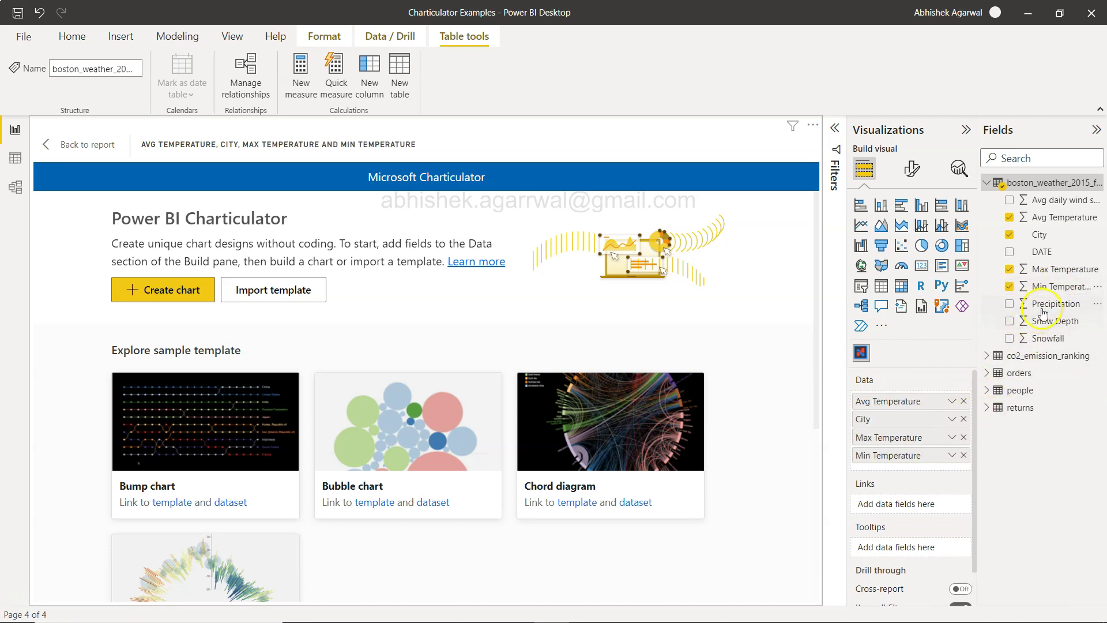
drag(1048, 304, 909, 435)
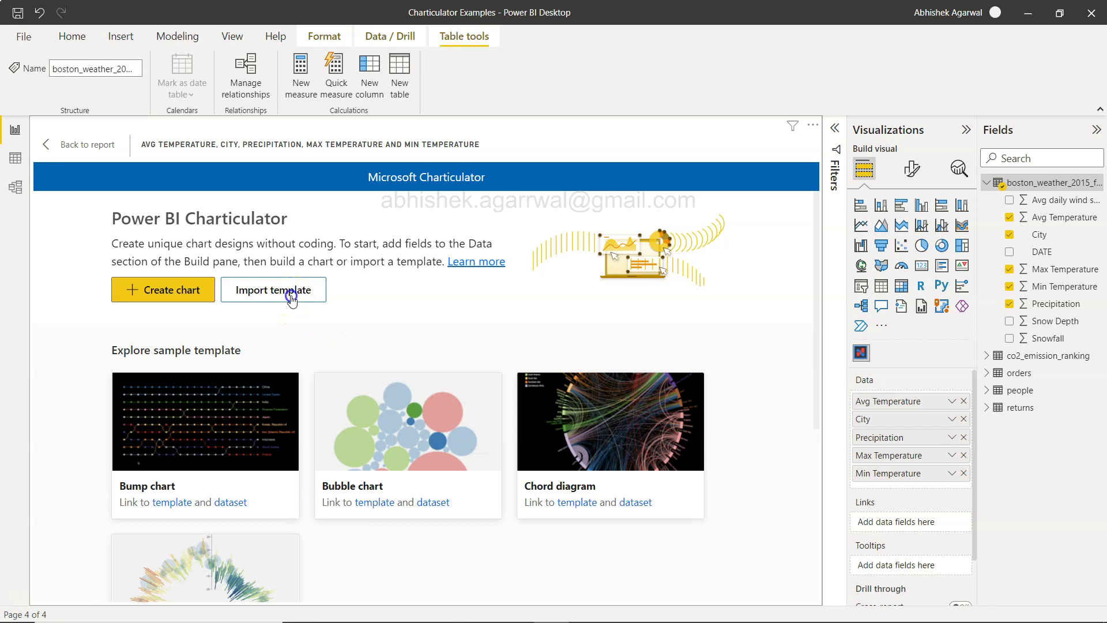
Import weather_radial_chart.tmplt and save its automatic field mapping
click(291, 294)
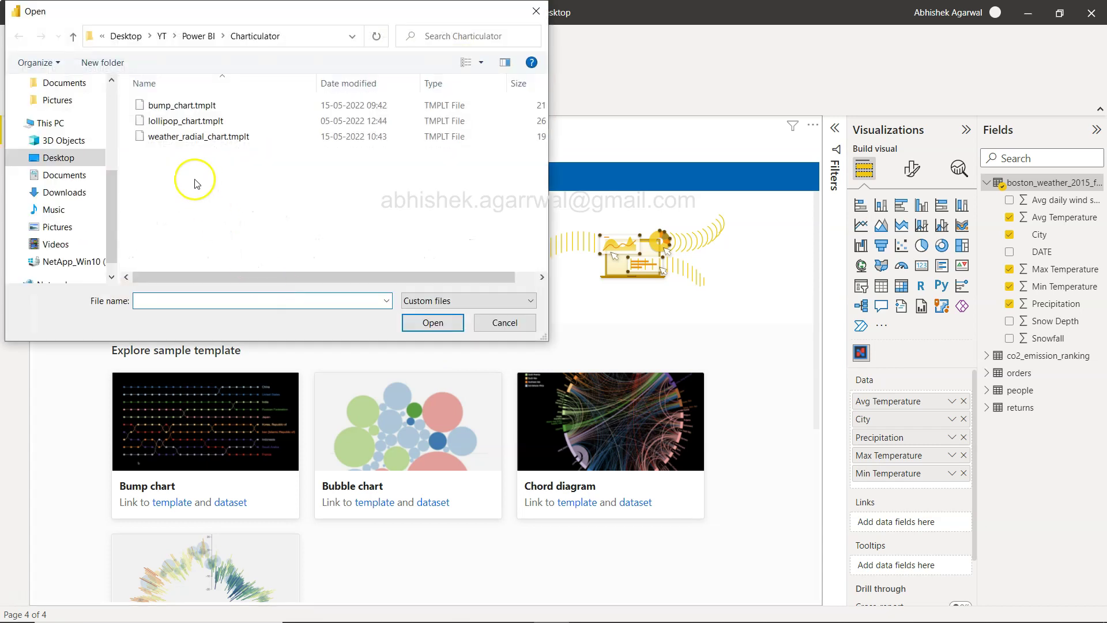
double_click(201, 137)
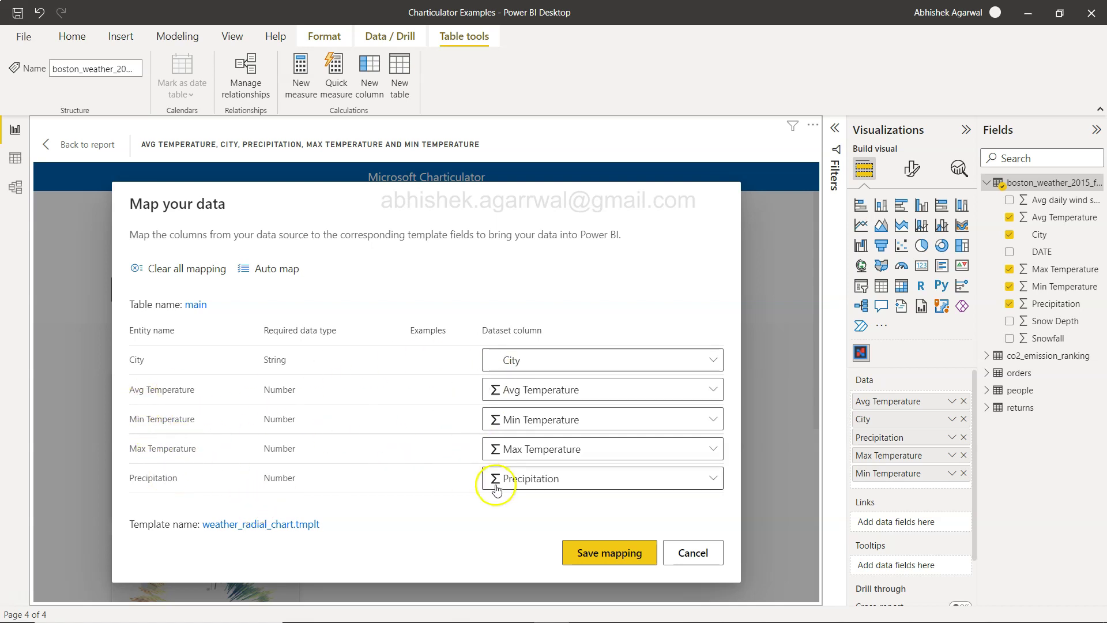
click(632, 550)
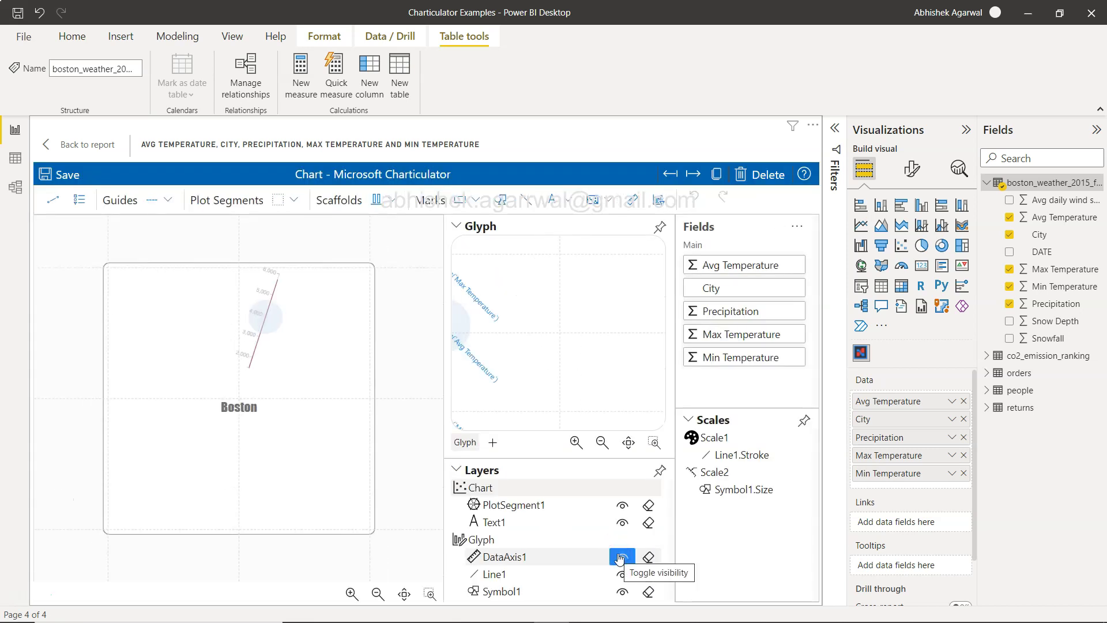
Select and deselect the plot segment of the loaded single-axis Boston chart
click(300, 449)
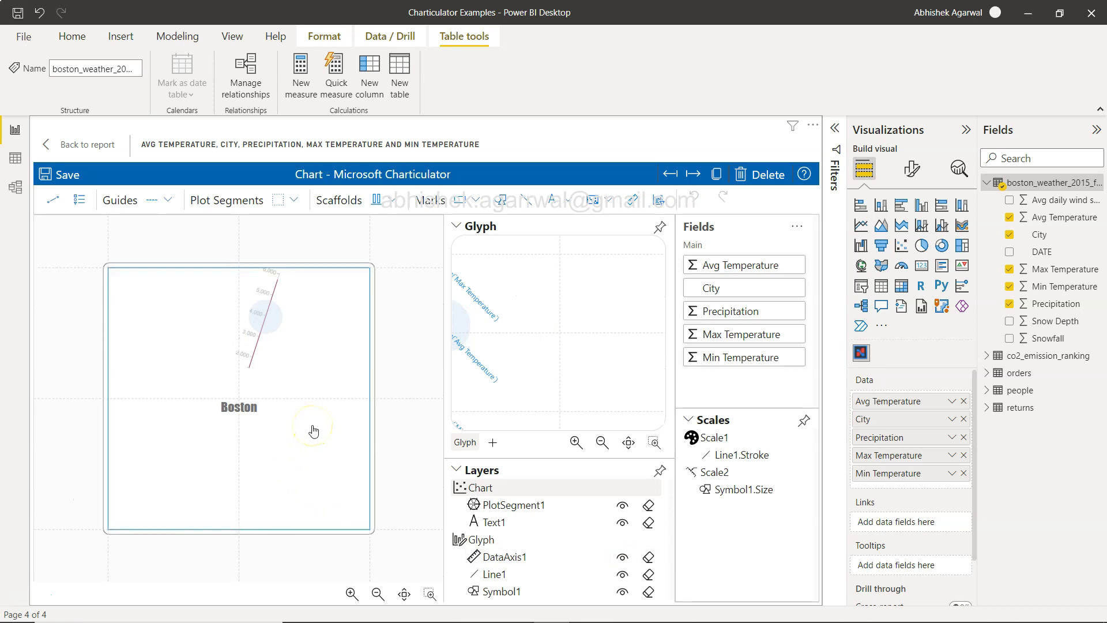
click(396, 380)
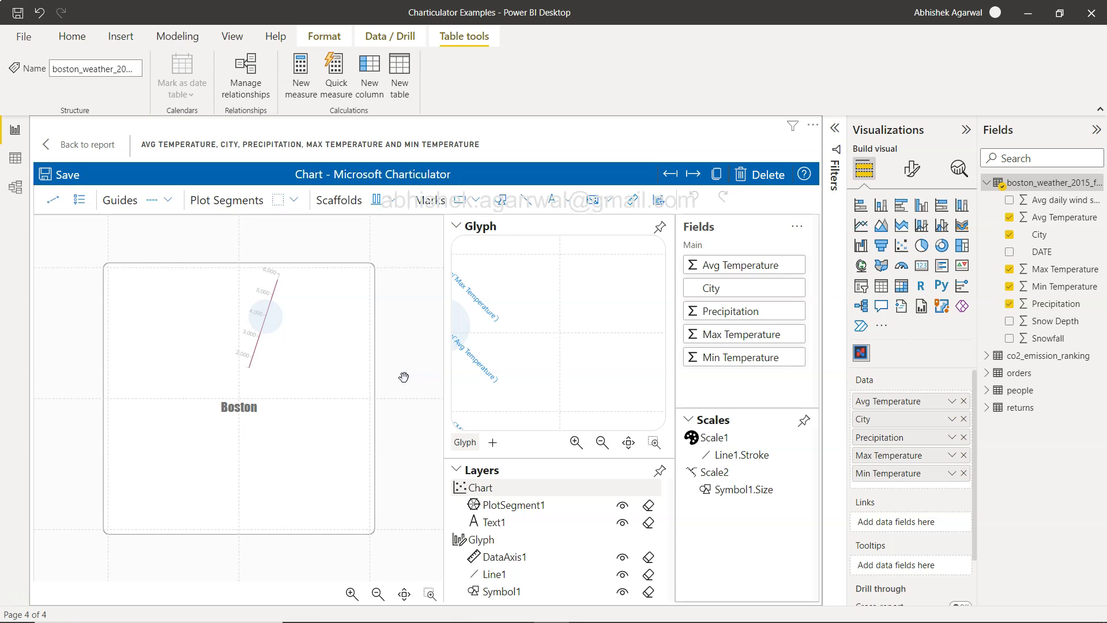
Set Avg Temperature, Precipitation, Max Temperature and Min Temperature to Don't summarize
click(951, 402)
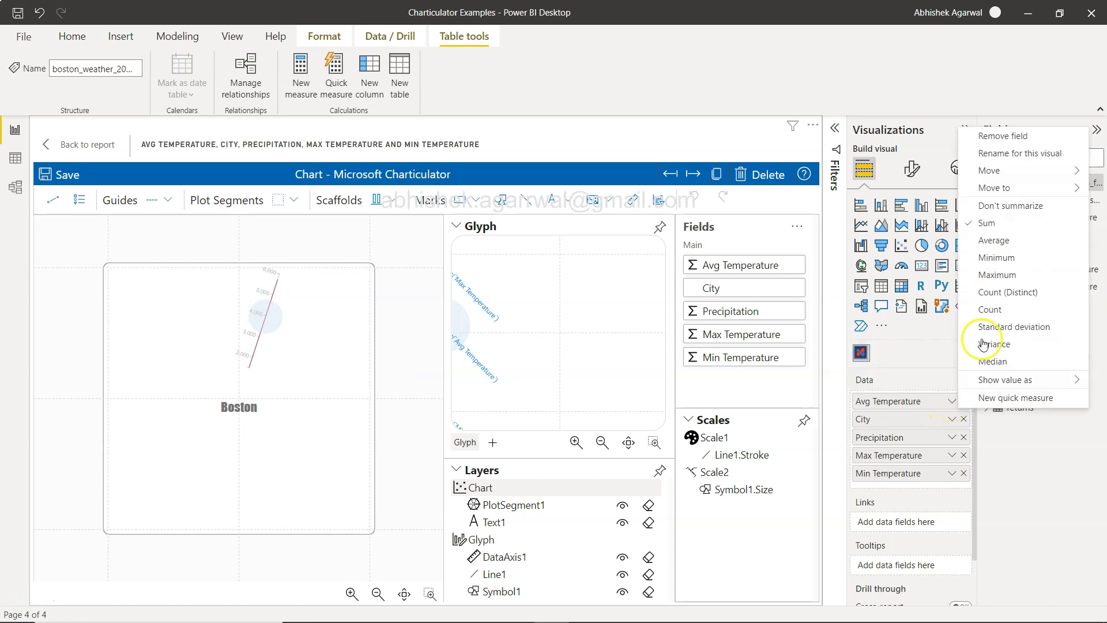
click(1006, 206)
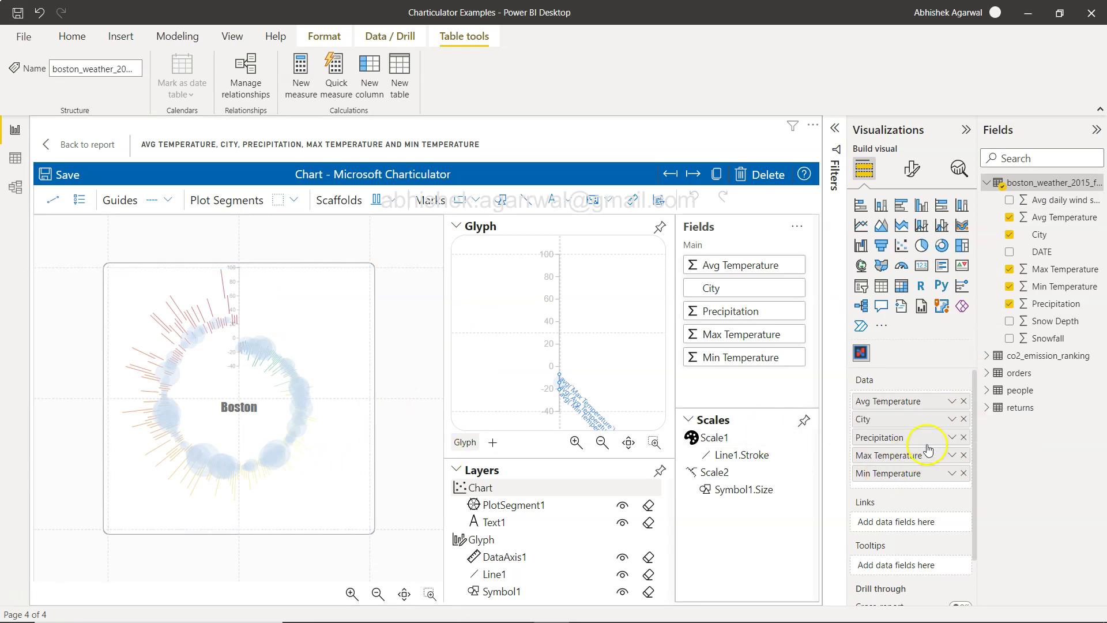
click(951, 438)
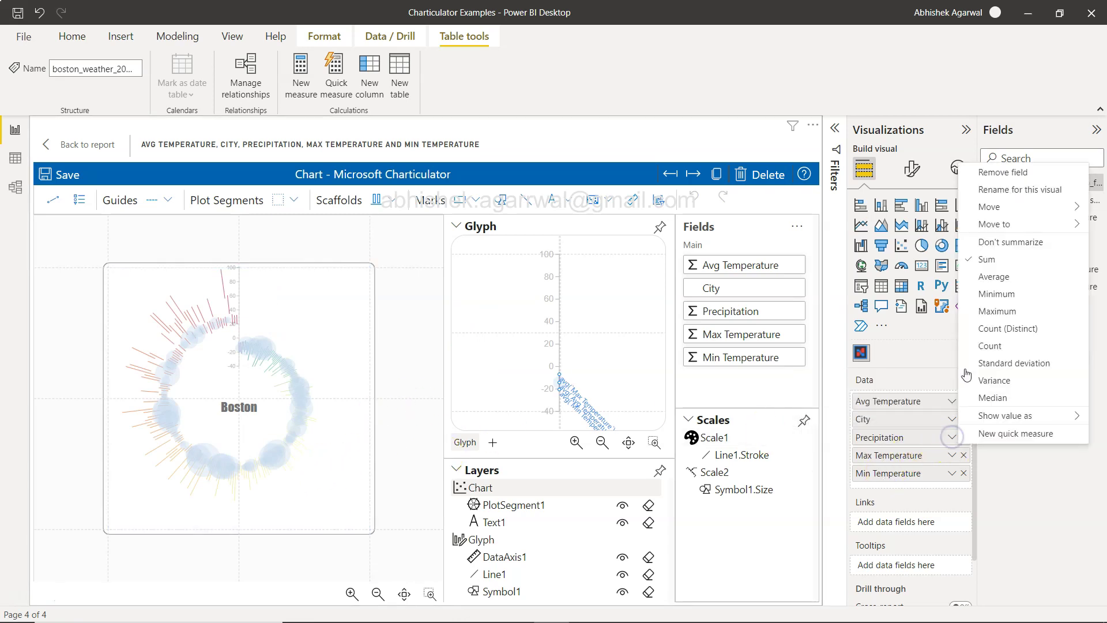
click(1001, 243)
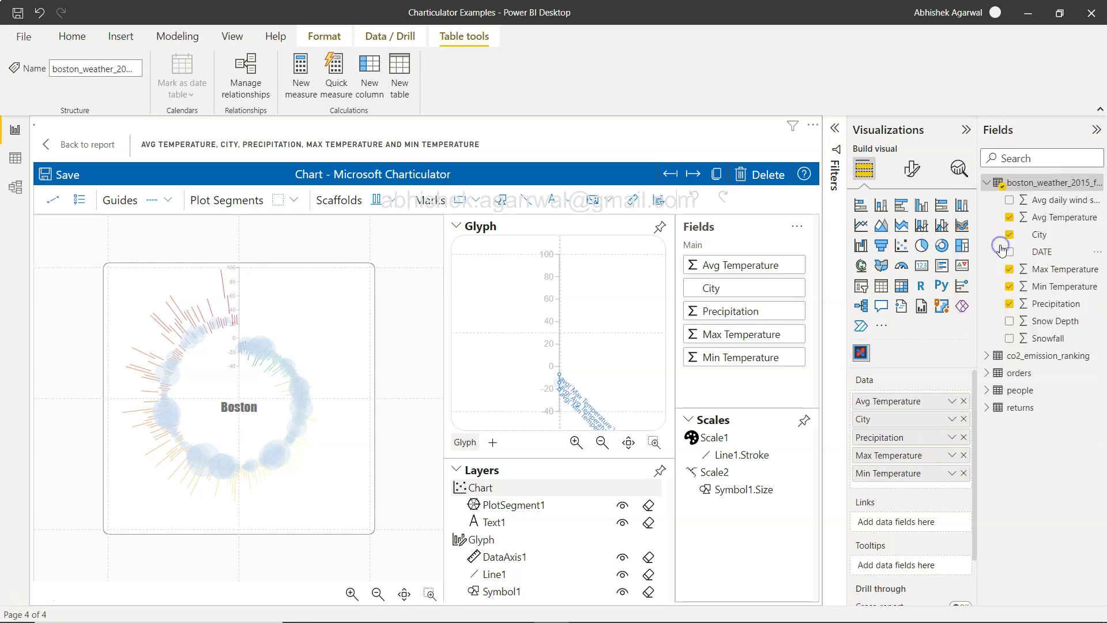
click(952, 455)
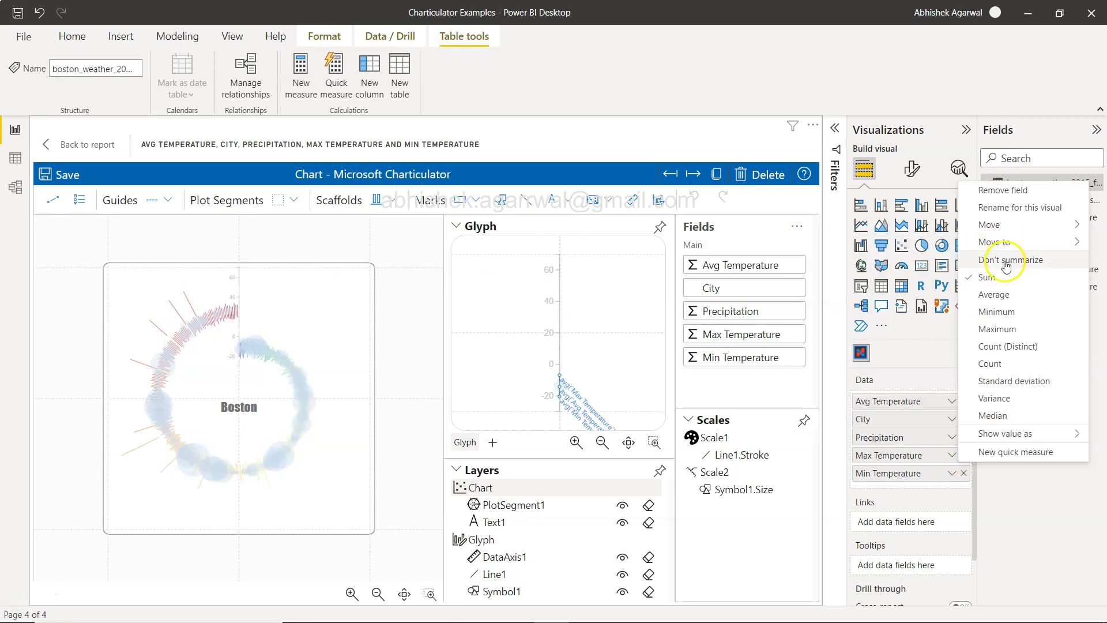
click(1001, 260)
click(952, 473)
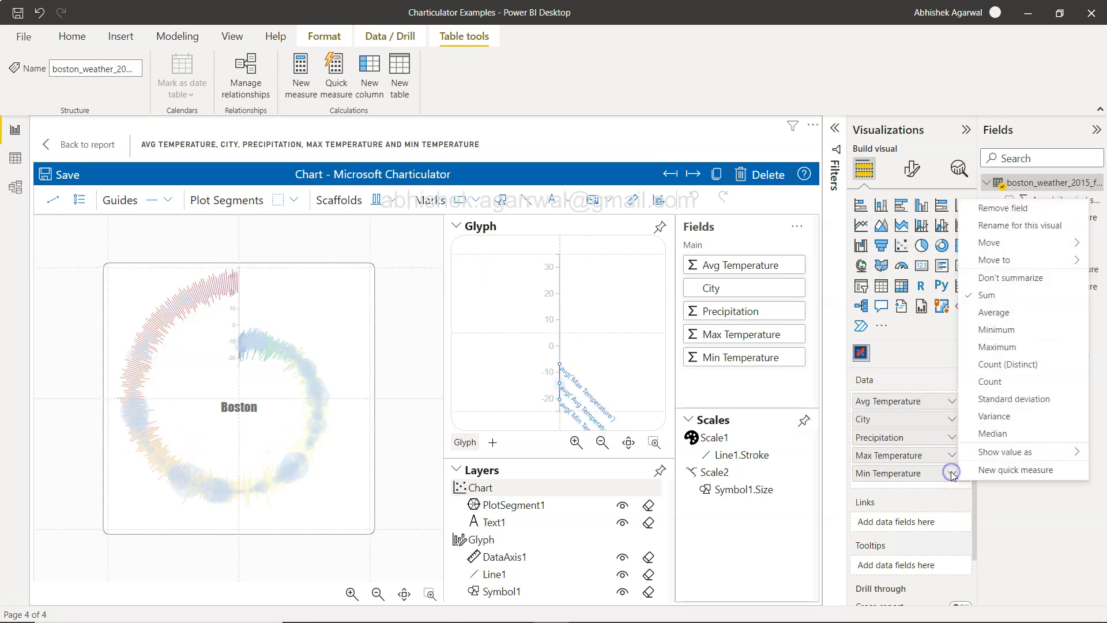
click(1008, 279)
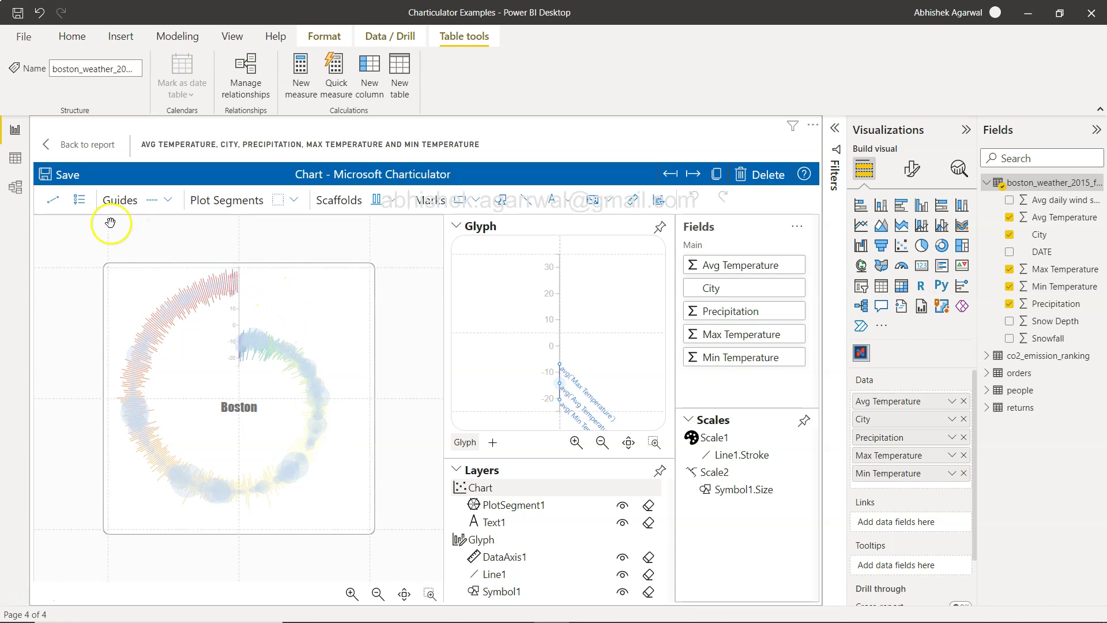
Save the Charticulator design and go back to the report to select the Boston radial chart
click(68, 174)
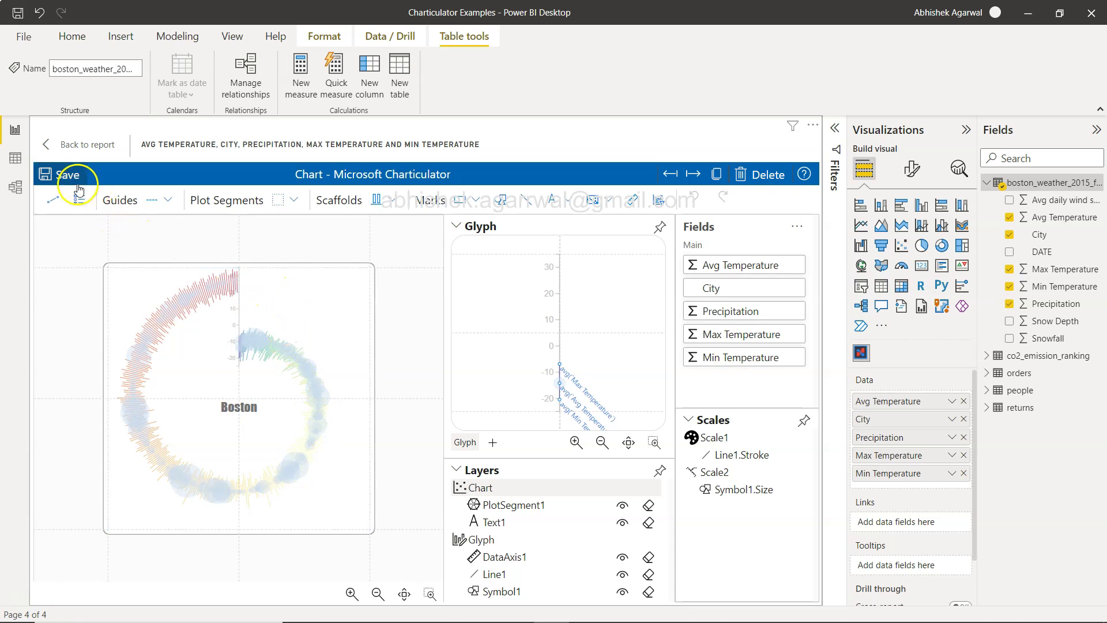
click(91, 145)
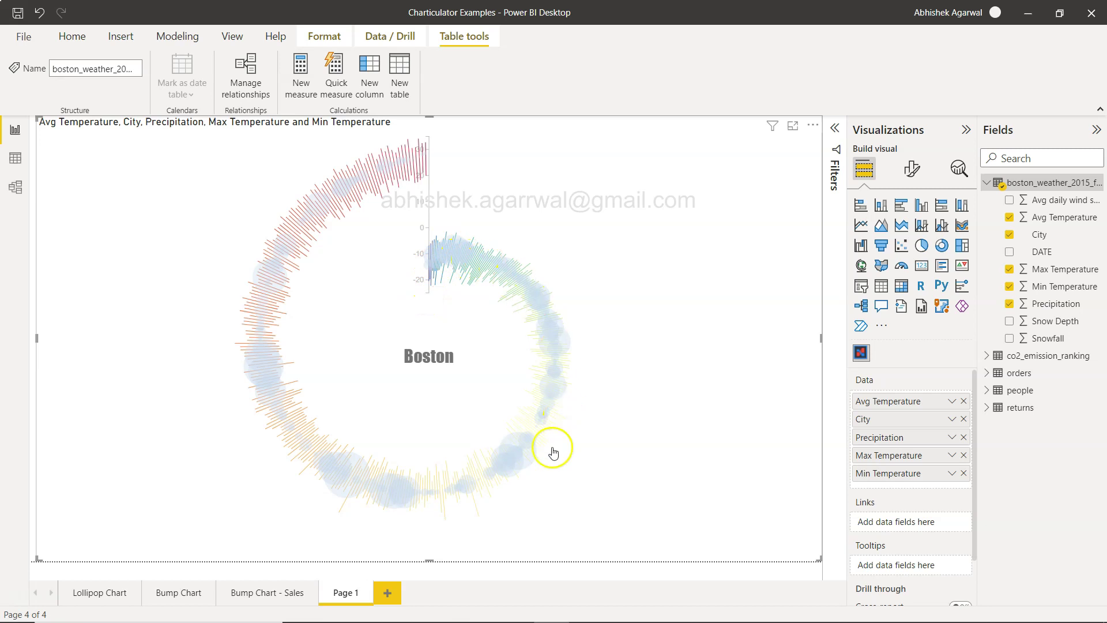
click(423, 357)
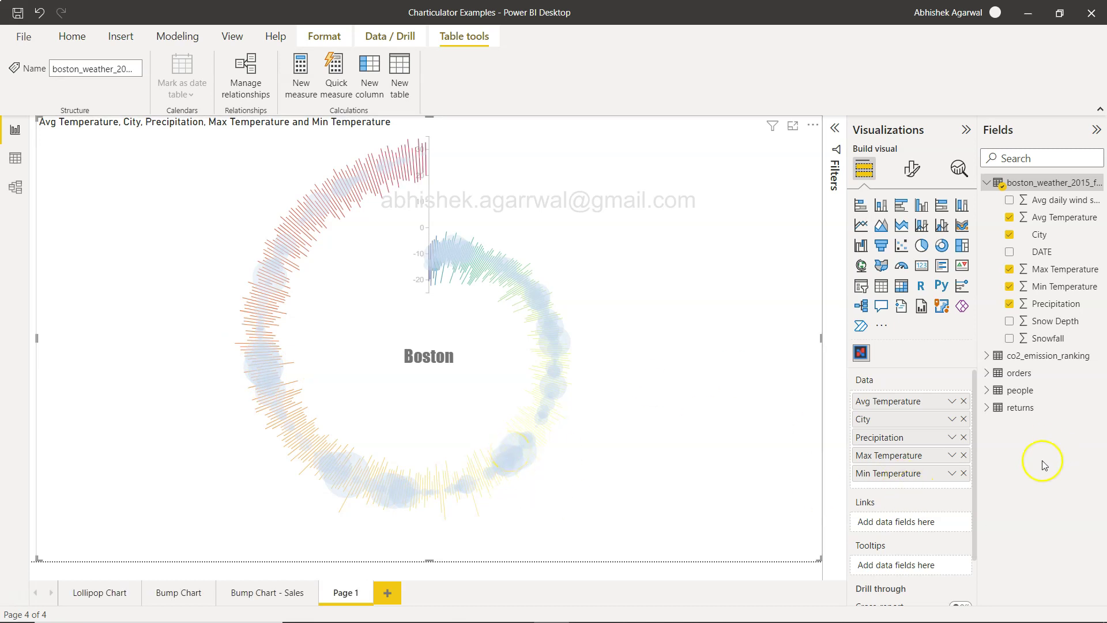
Expand the orders table in the Fields pane to review its columns, then switch to the tutorials spreadsheet
click(988, 373)
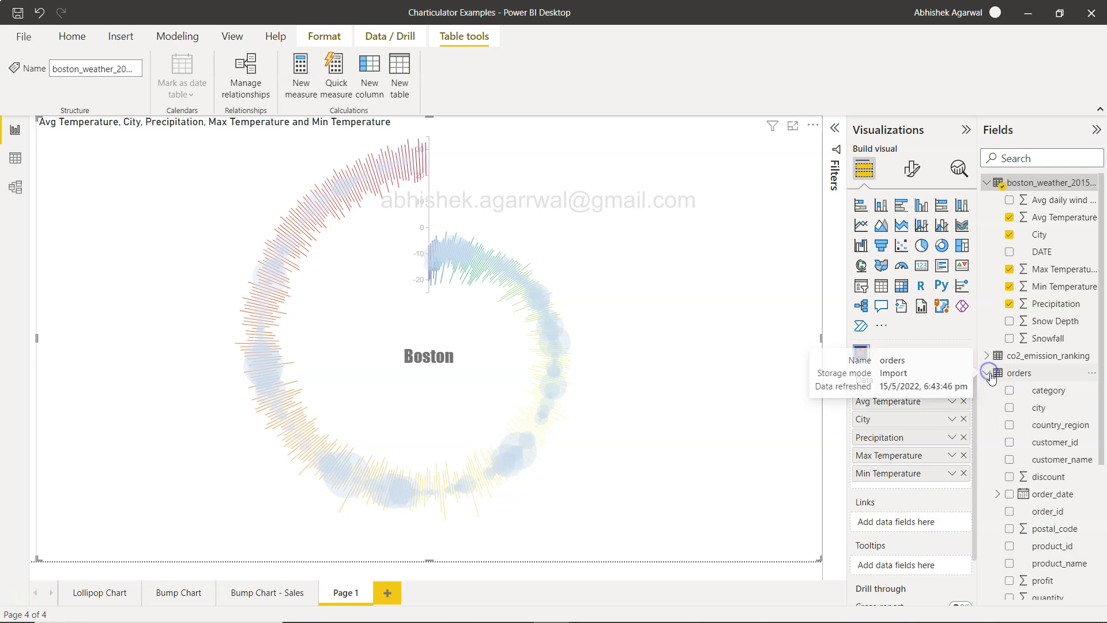
scroll(1013, 425, down, 3)
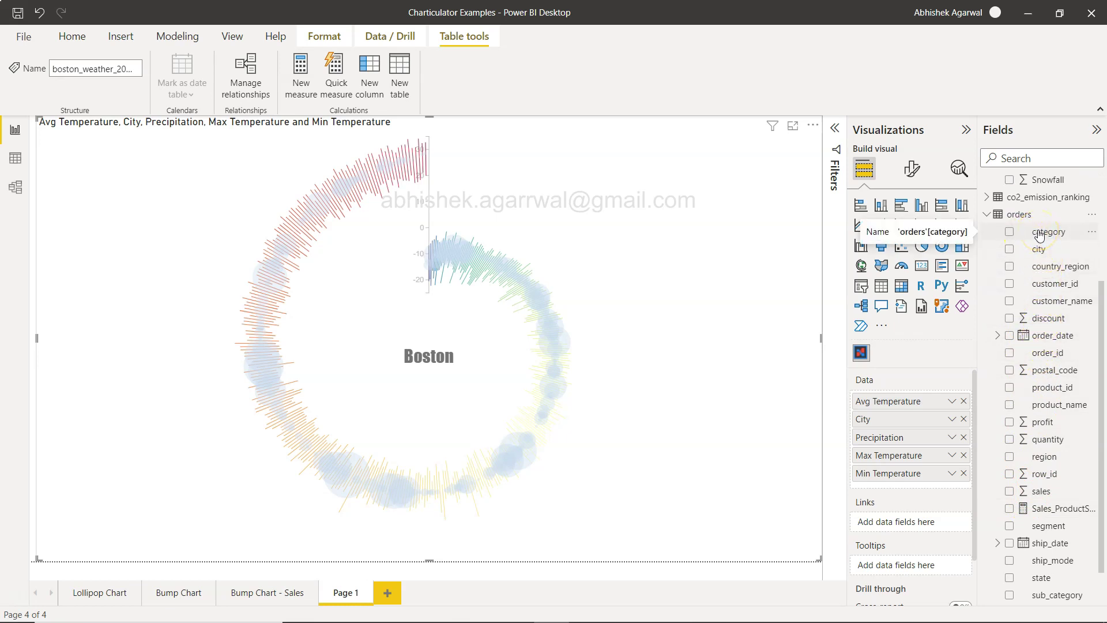
scroll(1039, 235, up, 3)
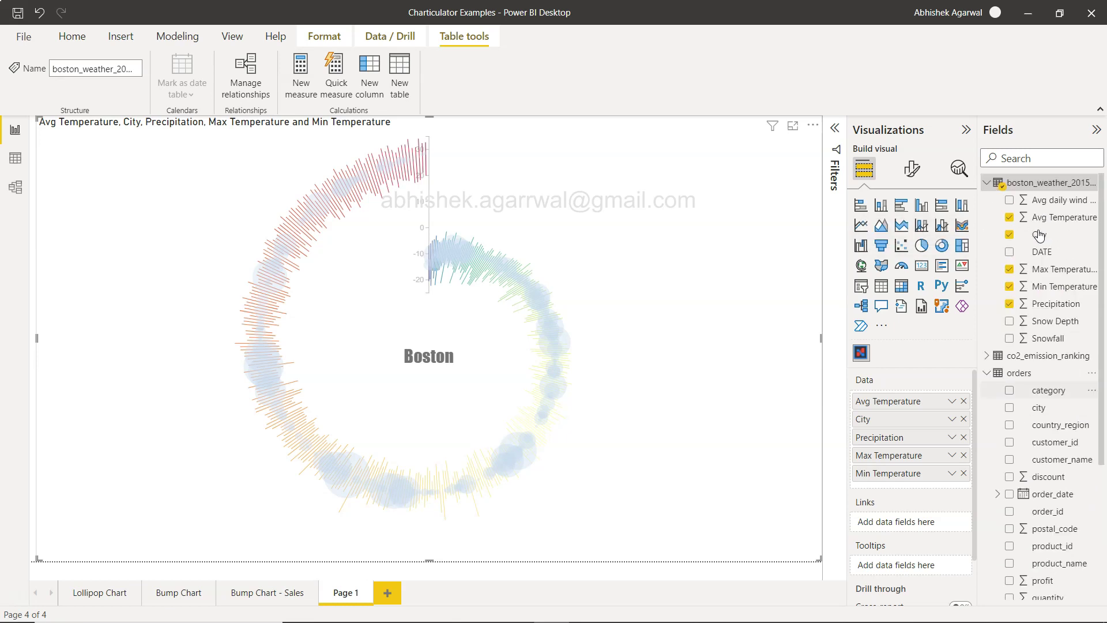
key(alt+Tab)
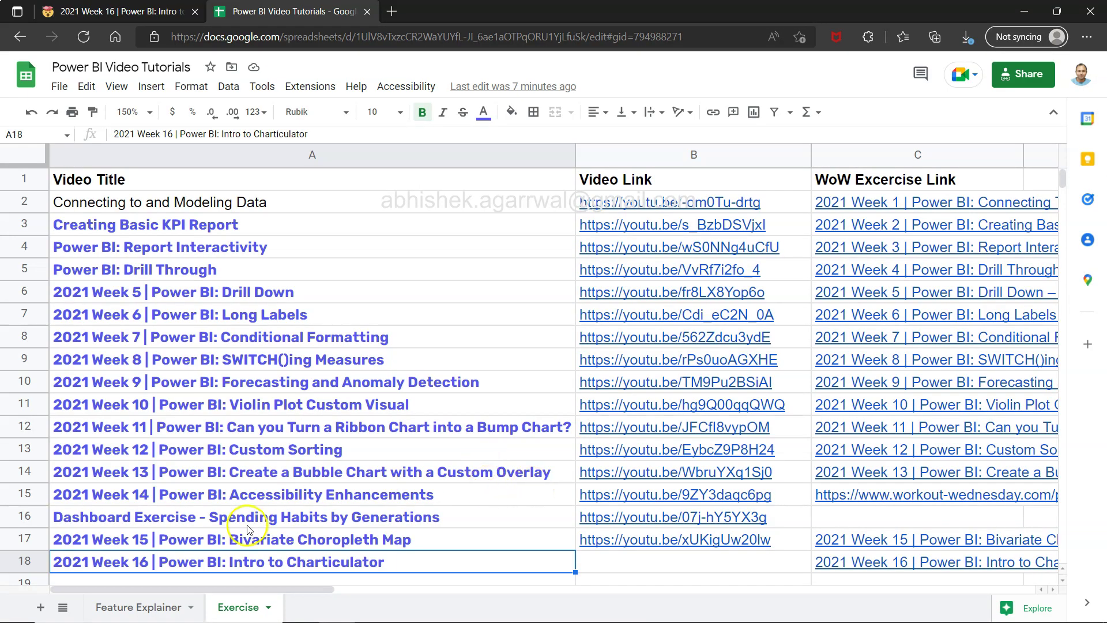
click(167, 609)
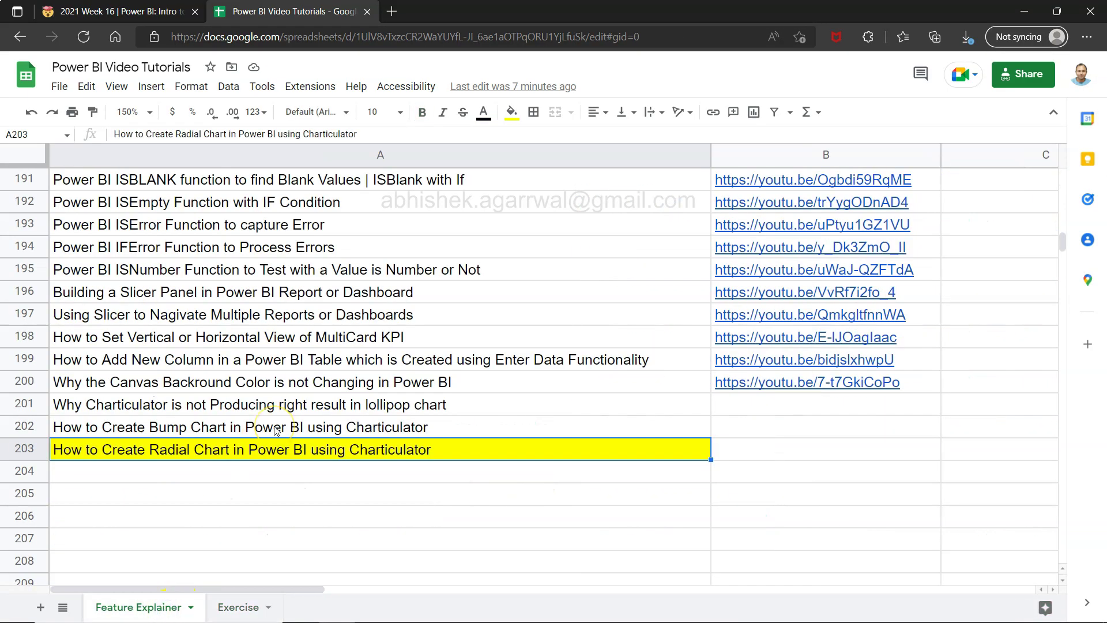
scroll(276, 429, up, 2)
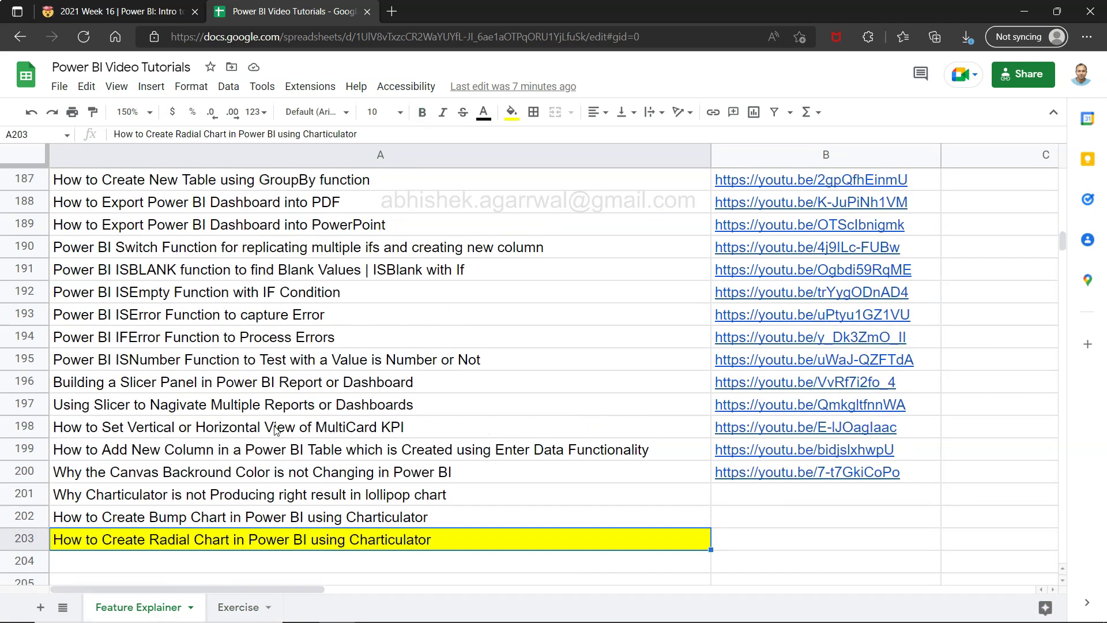
key(ctrl+f)
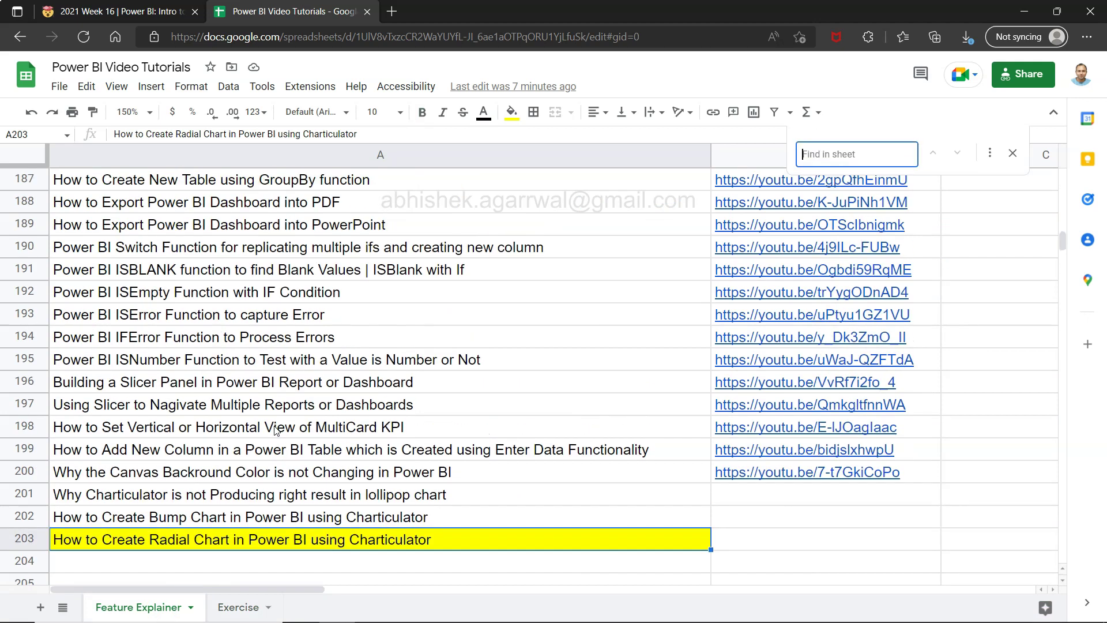
text(create table)
key(Escape)
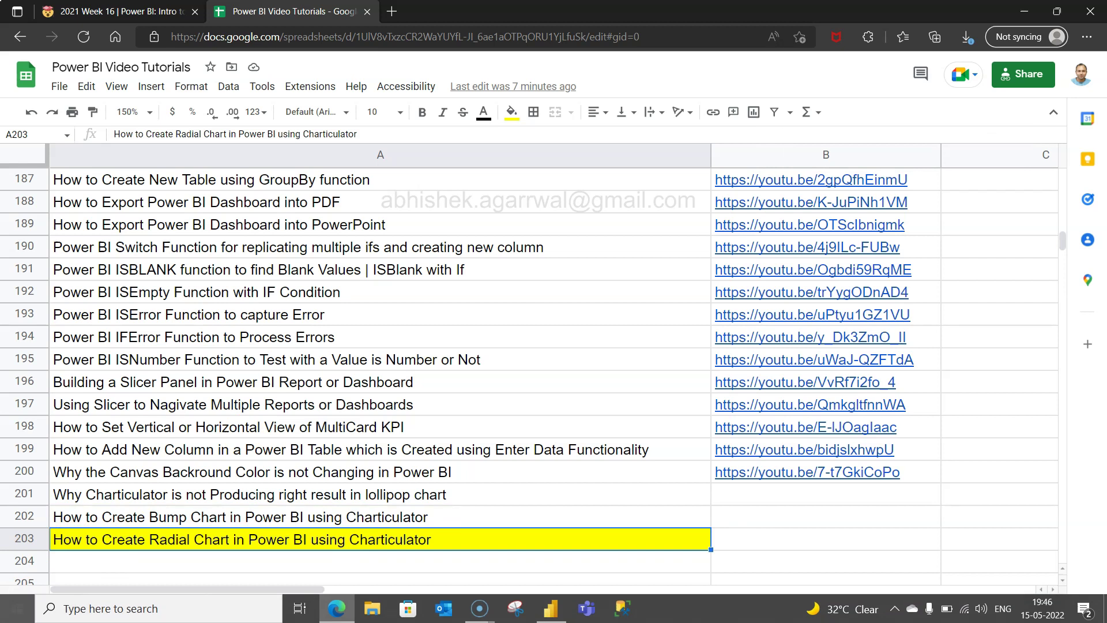
click(304, 316)
scroll(304, 316, up, 5)
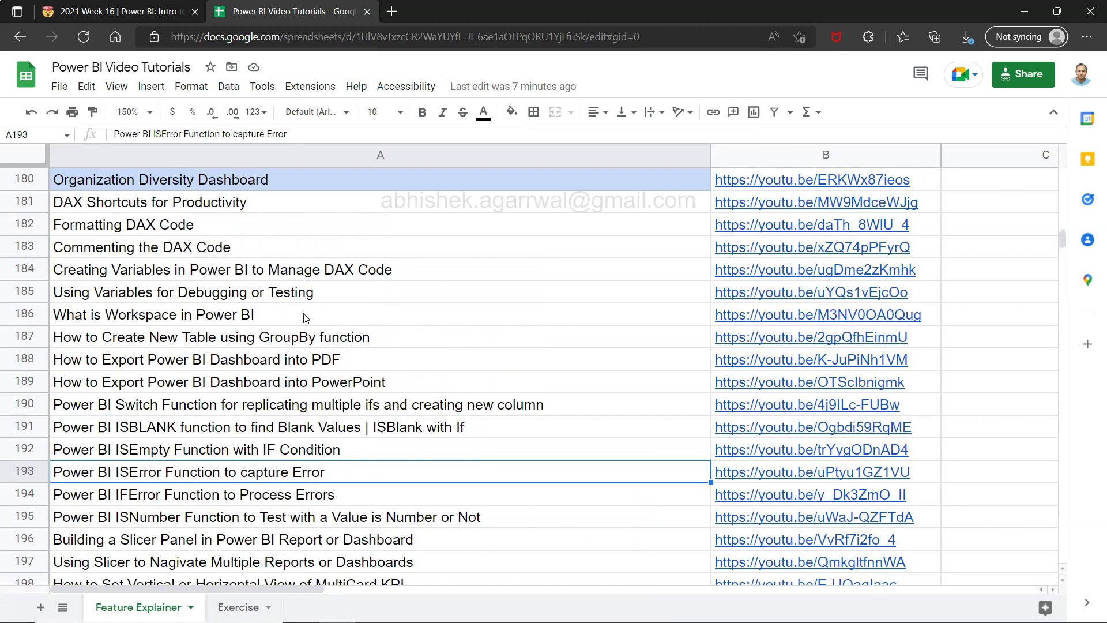
click(226, 337)
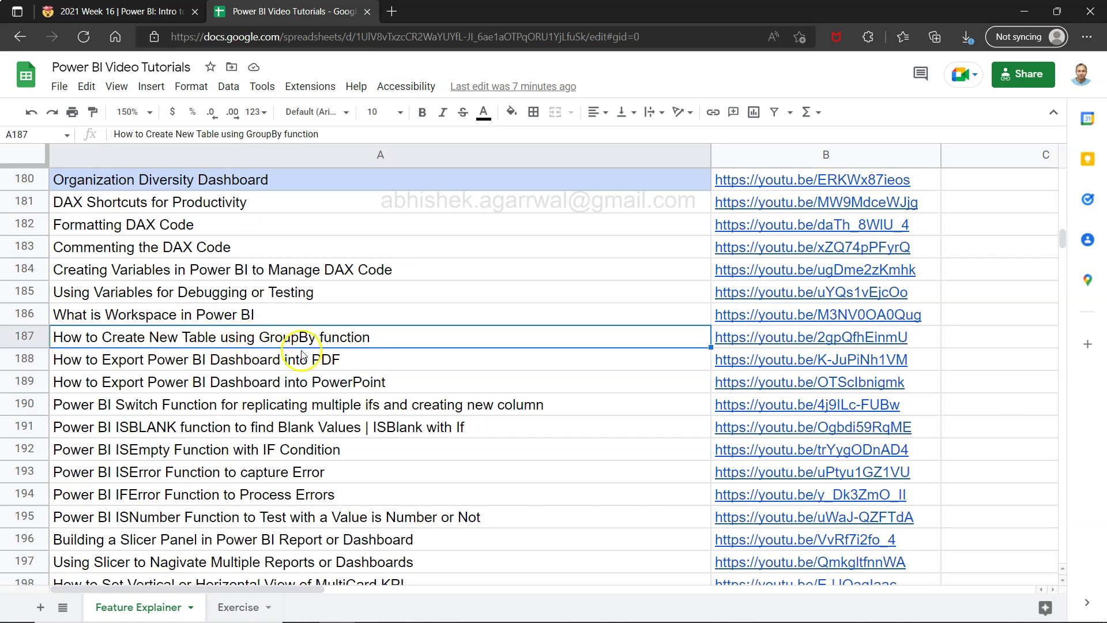
key(ctrl+f)
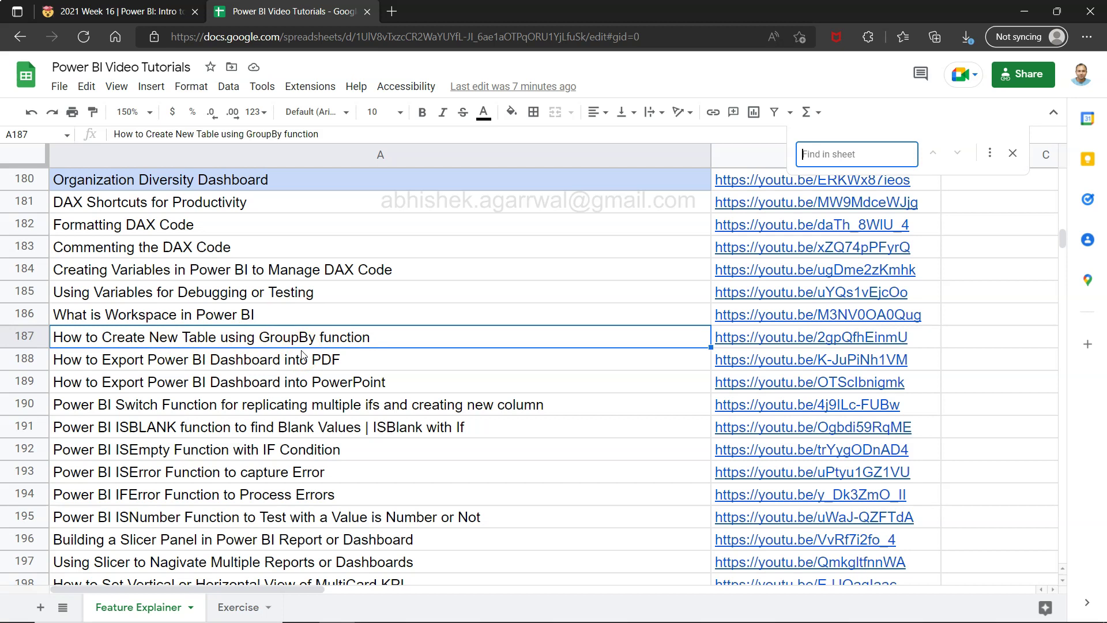
text(new table)
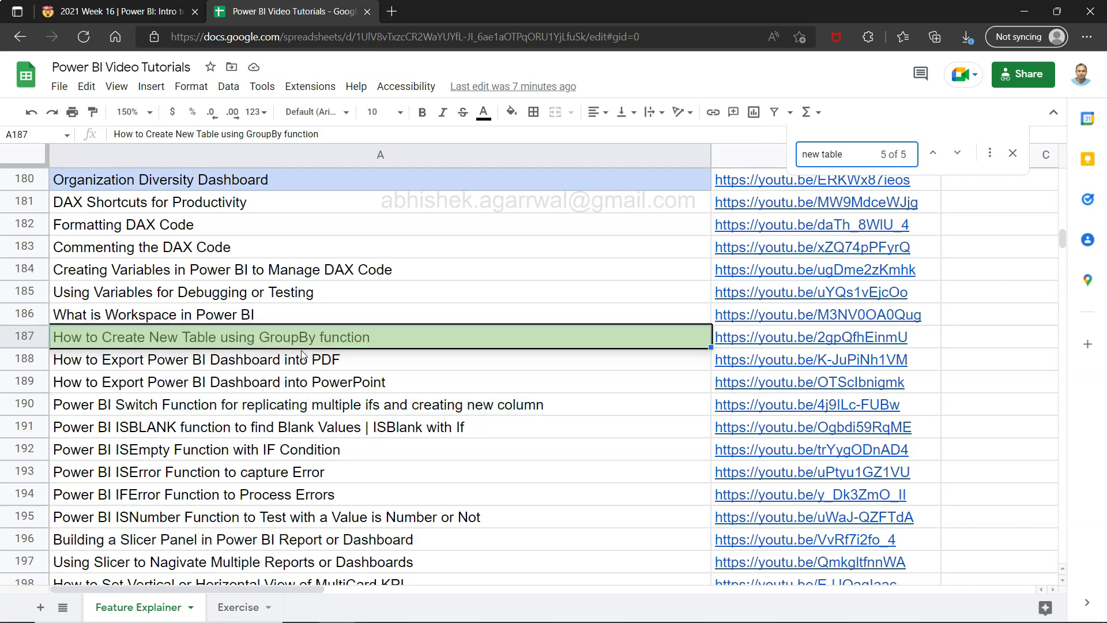
key(Return)
key(Return)
key(Return)
key(Return)
key(Return)
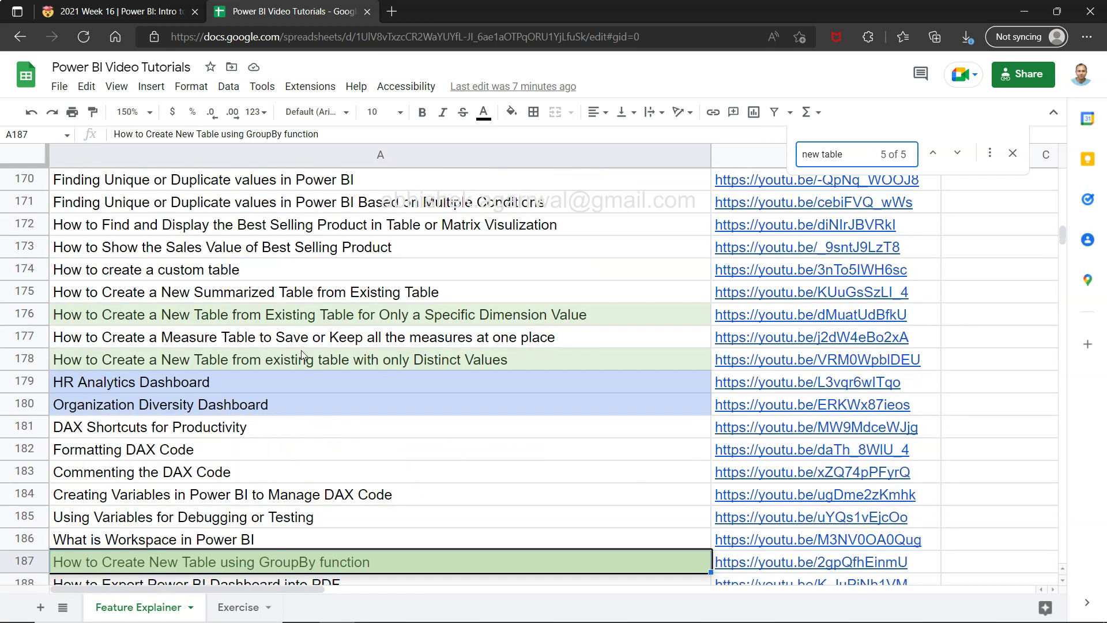
key(Return)
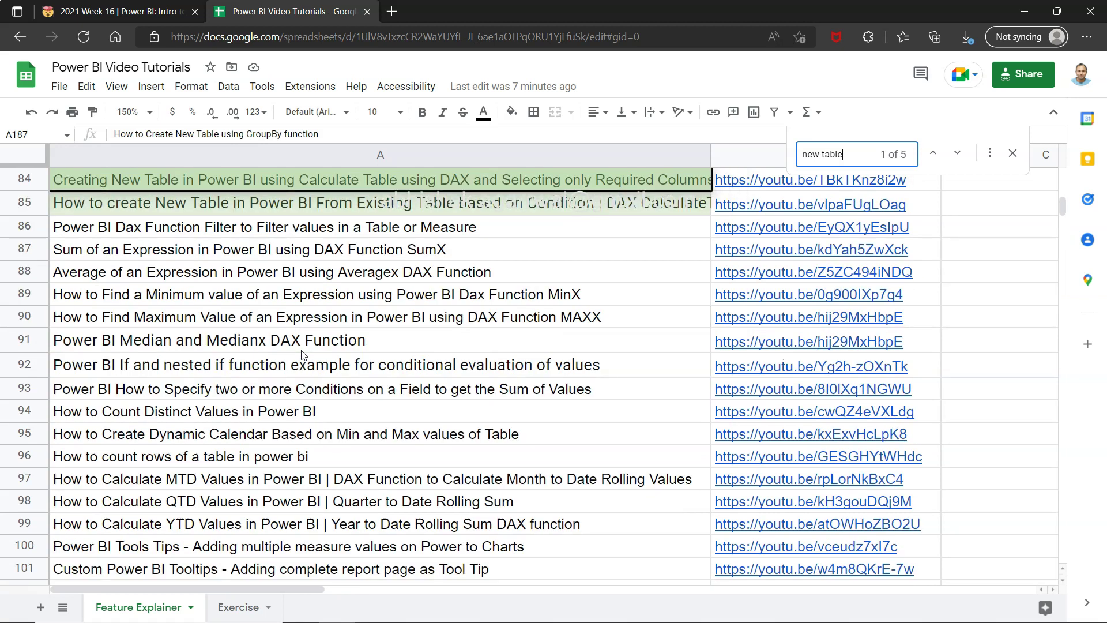
key(Return)
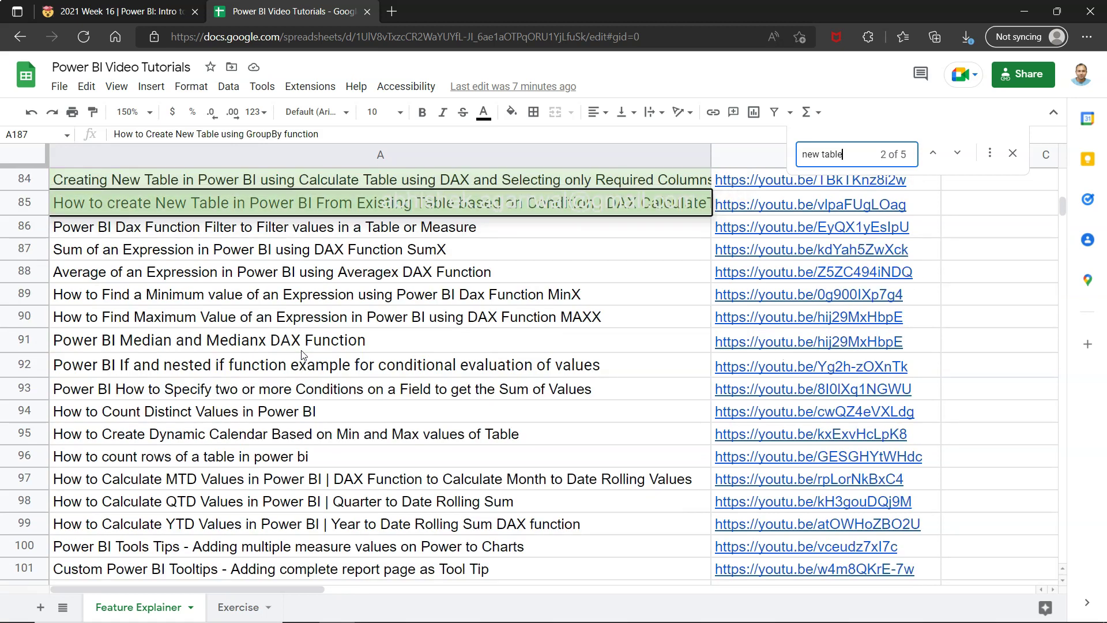
key(Return)
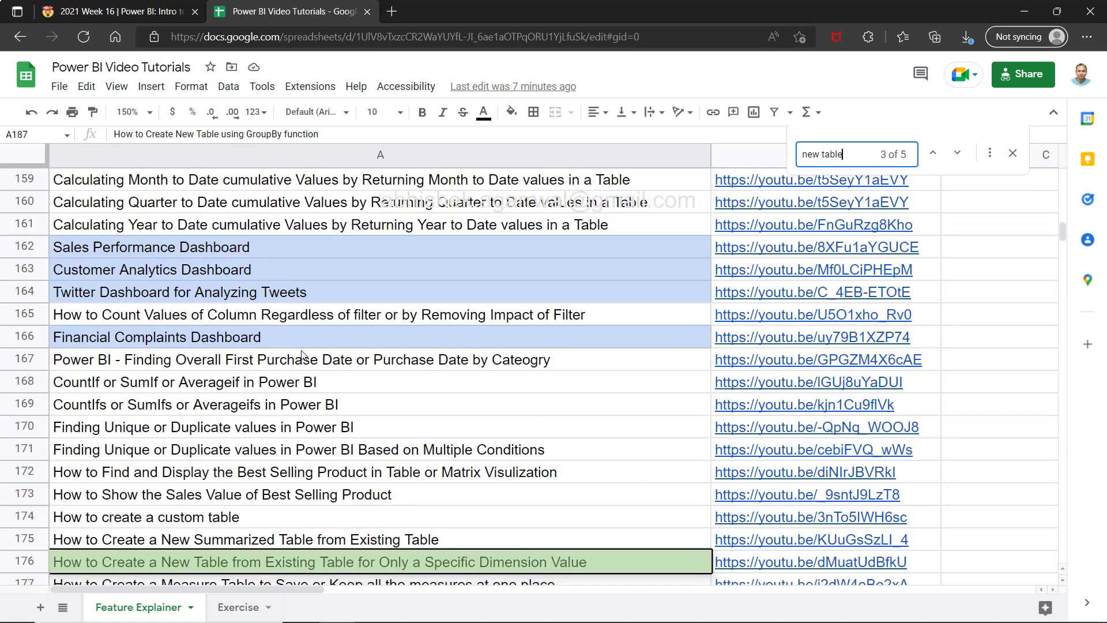
key(Escape)
key(ctrl+Down)
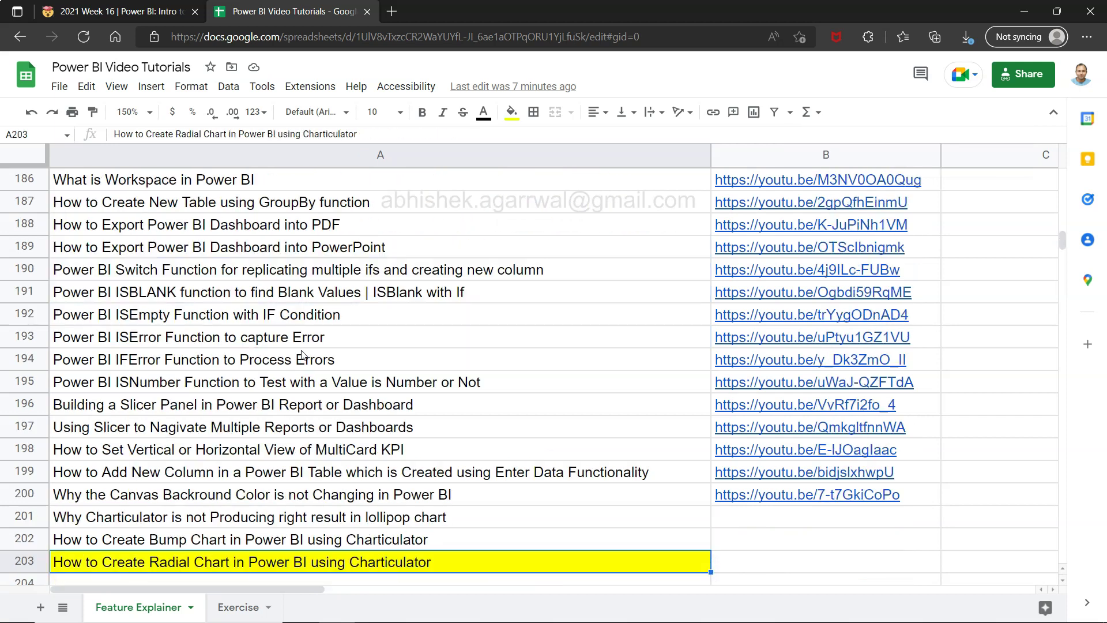
key(alt+Tab)
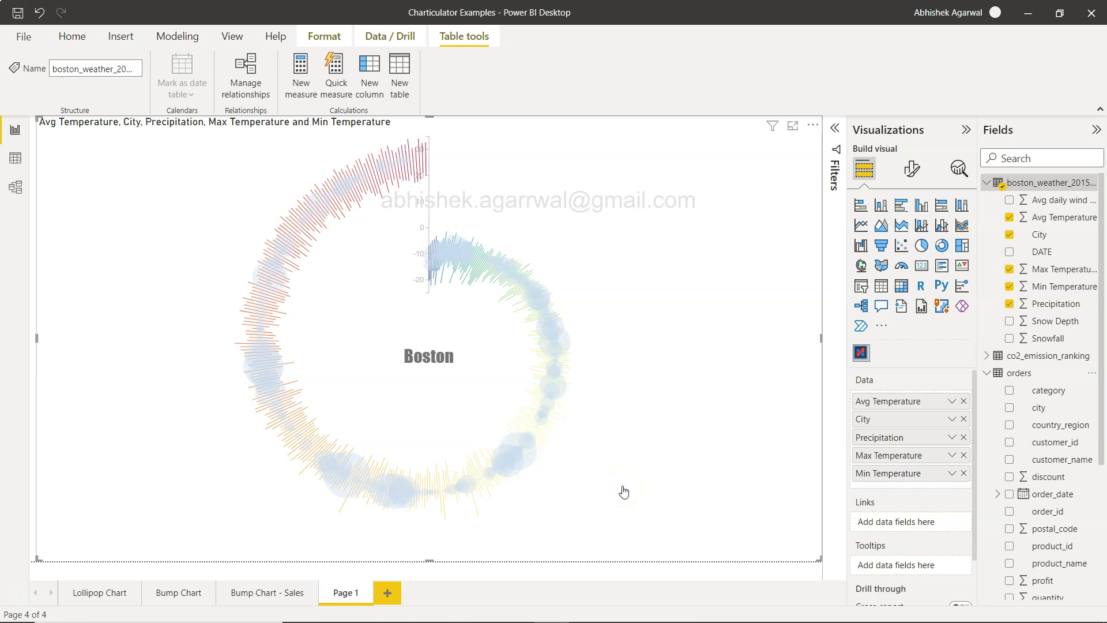
mouse_move(509, 476)
mouse_down()
mouse_move(544, 476)
mouse_move(593, 363)
mouse_move(622, 432)
mouse_move(700, 467)
mouse_up()
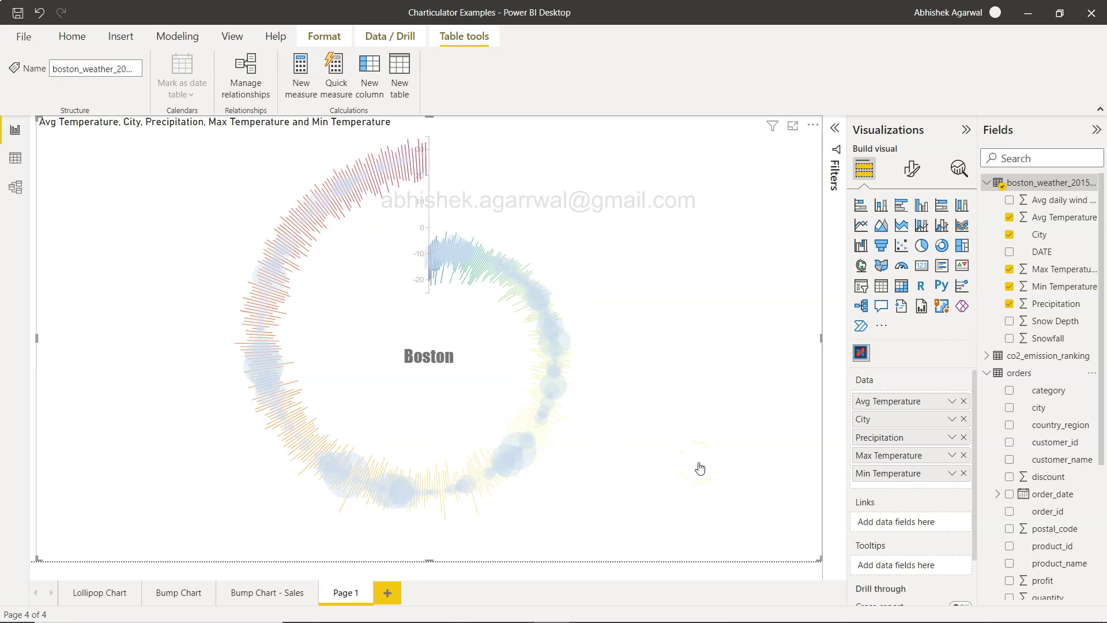